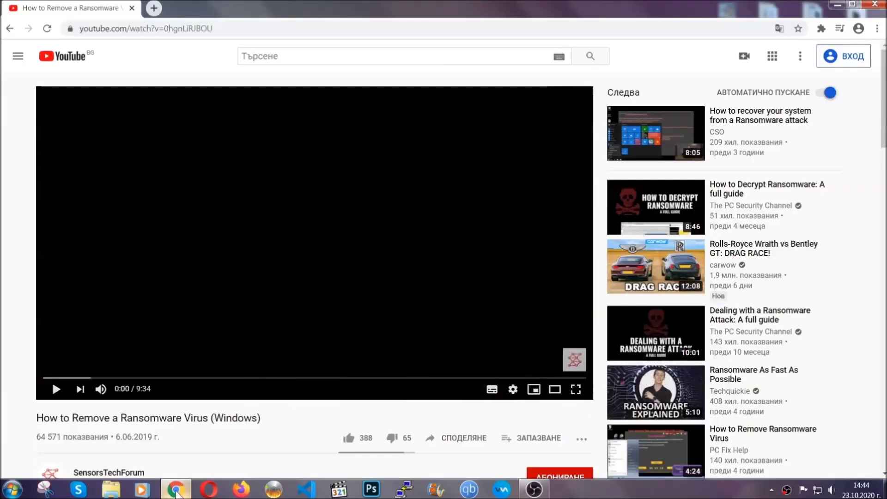
scroll(159, 376, down, 3)
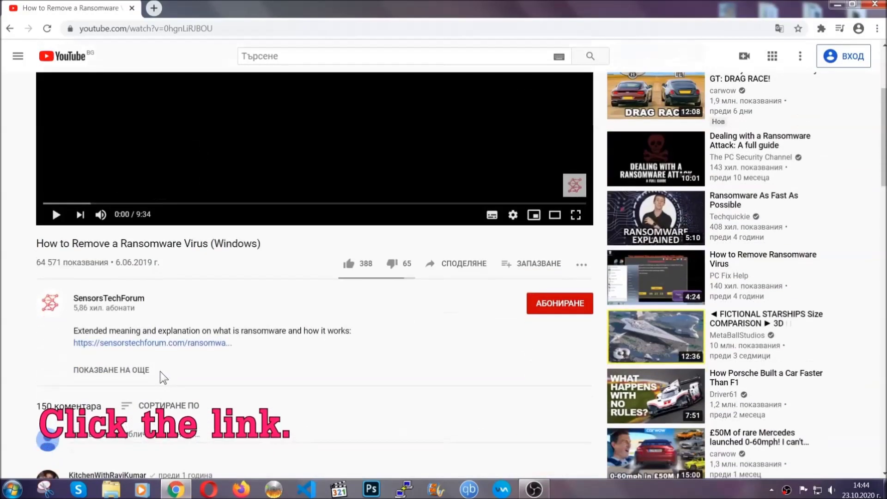
Step: Open the ransomware article and launch the downloaded SpyHunter installer from Chrome
click(121, 343)
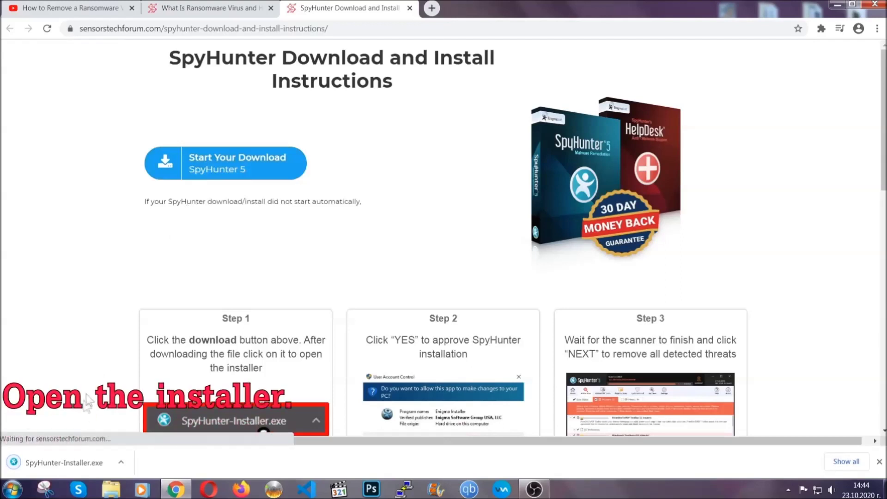
click(63, 461)
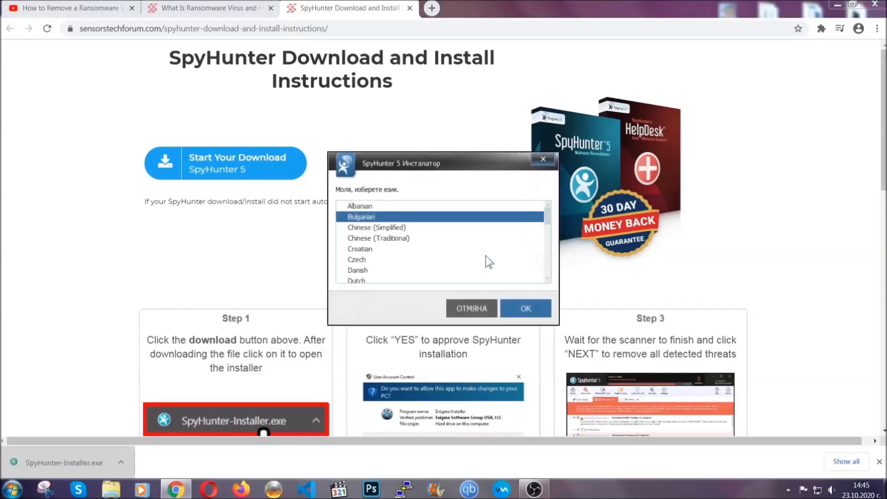
scroll(464, 259, down, 1)
scroll(456, 253, down, 1)
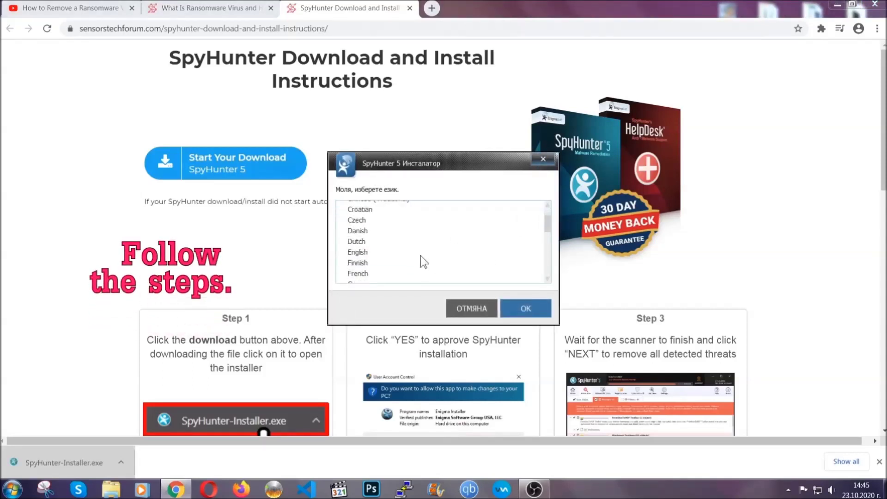
Step: Install SpyHunter 5 in English, accept the EULA, and finish setup so scanning starts
click(418, 254)
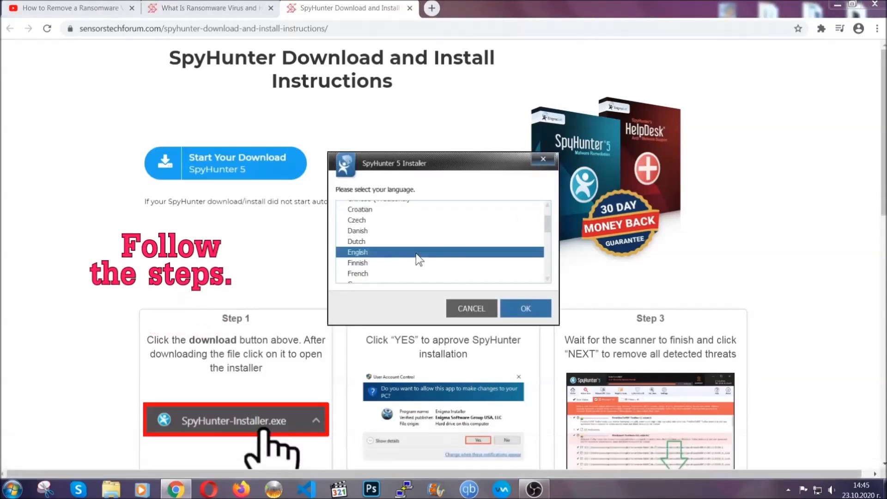
click(516, 309)
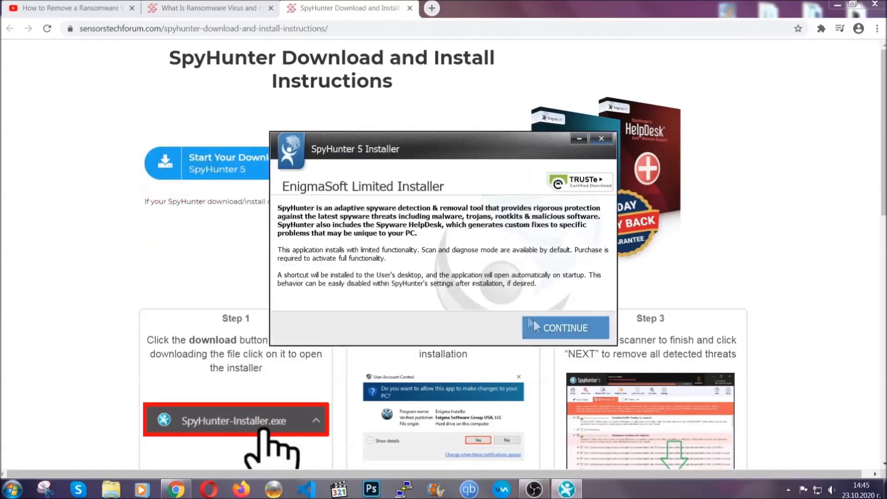
click(533, 323)
click(509, 299)
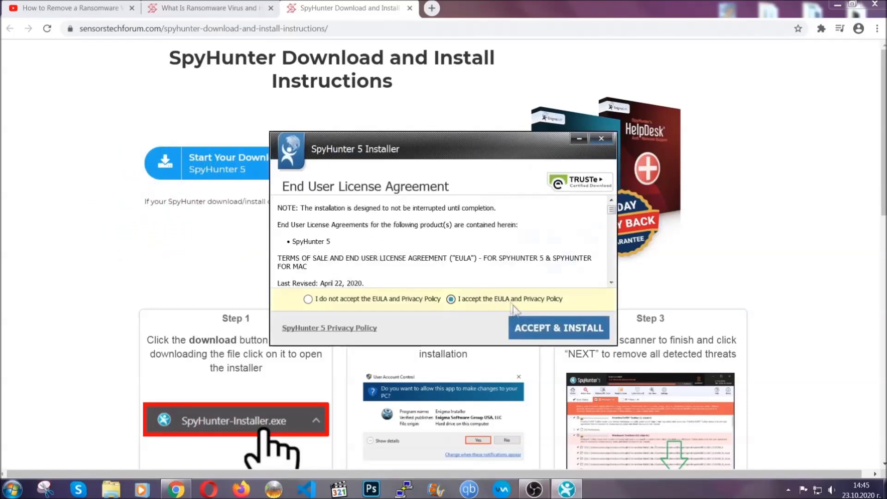
click(530, 326)
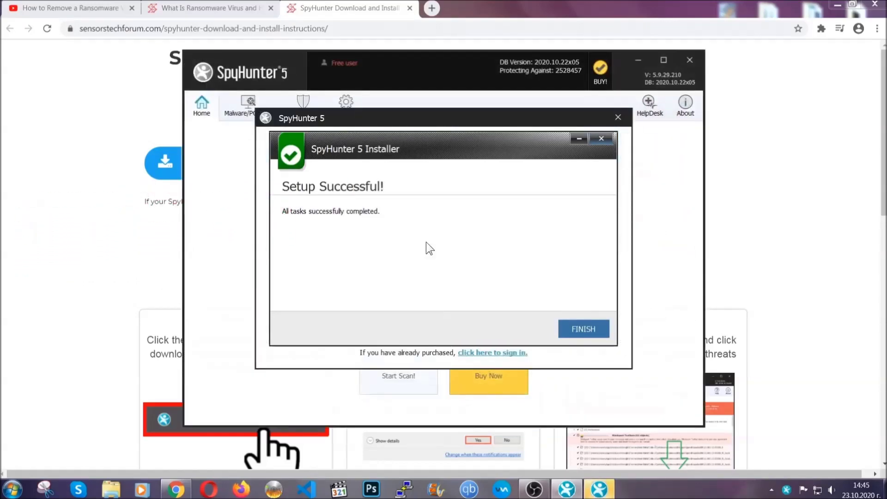
click(567, 331)
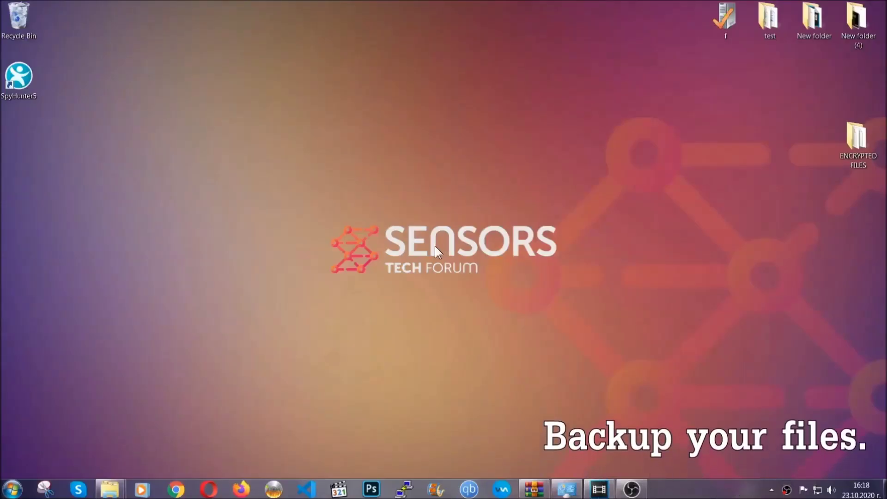
Step: Copy all six encrypted .efji files from the ENCRYPTED FILES folder
double_click(851, 143)
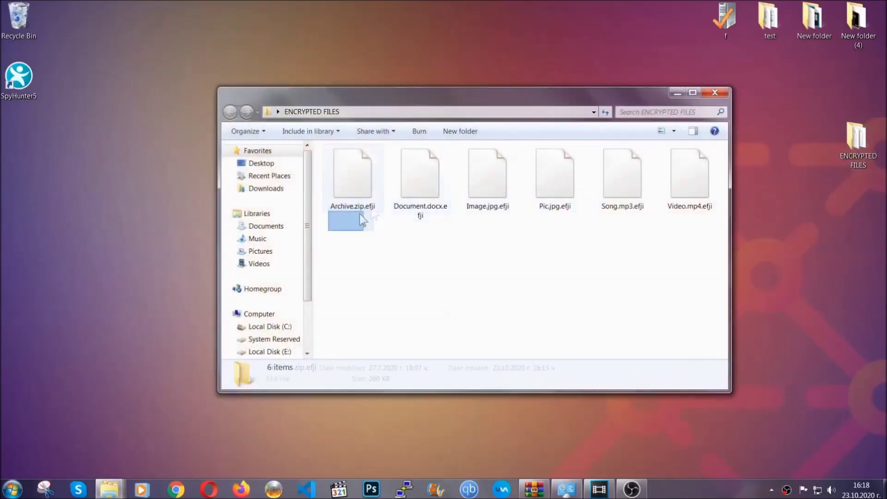
drag(360, 218, 693, 164)
right_click(694, 164)
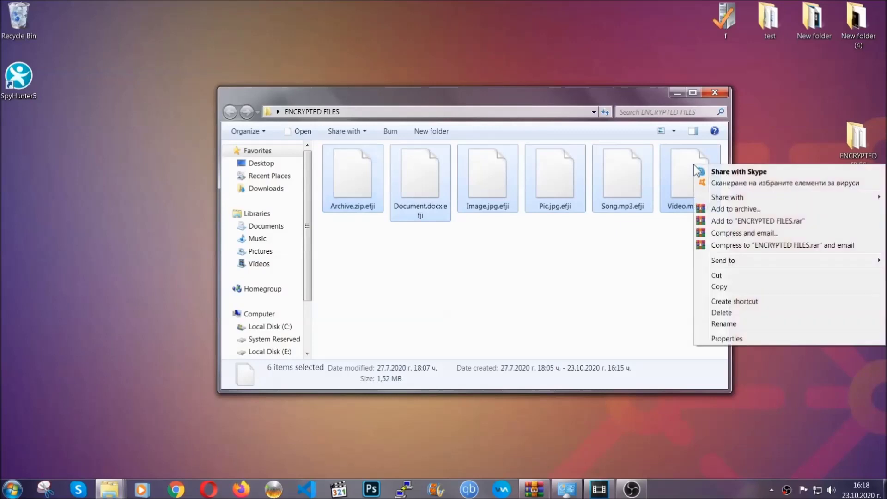
click(717, 288)
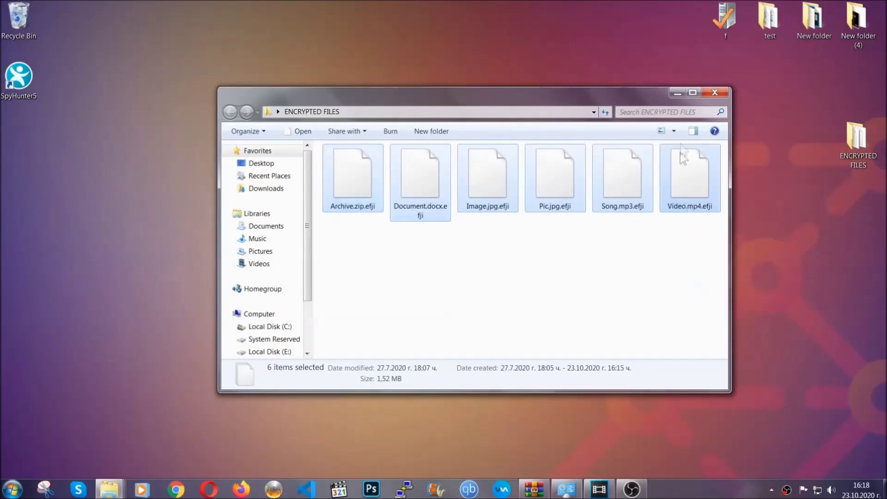
click(678, 94)
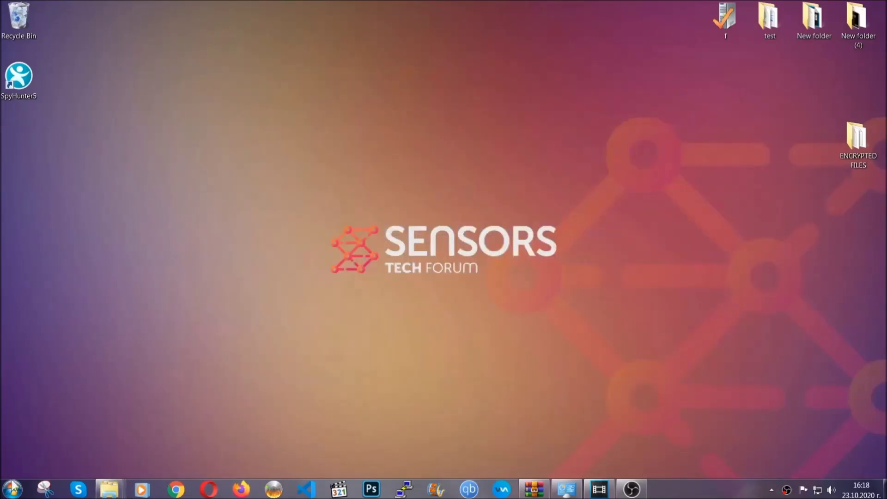
Step: Paste the copied files onto FLASH DRIVE (H:) via Computer and close the window
click(12, 488)
click(168, 347)
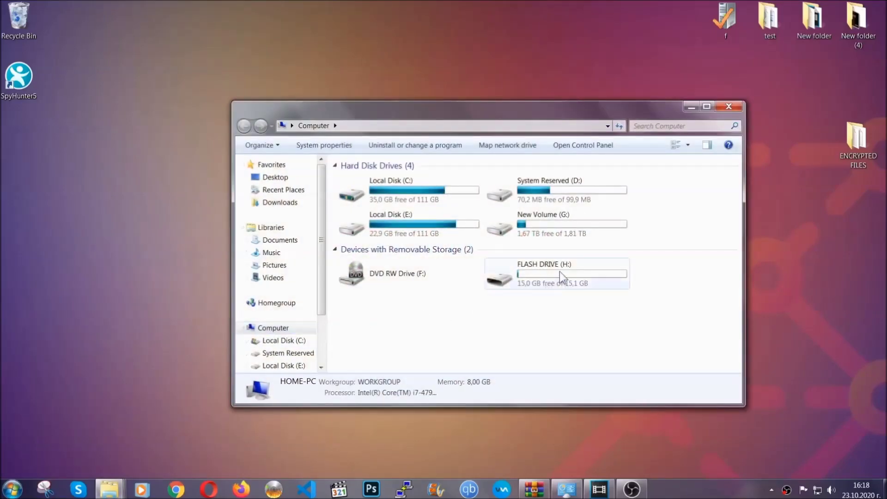
double_click(559, 271)
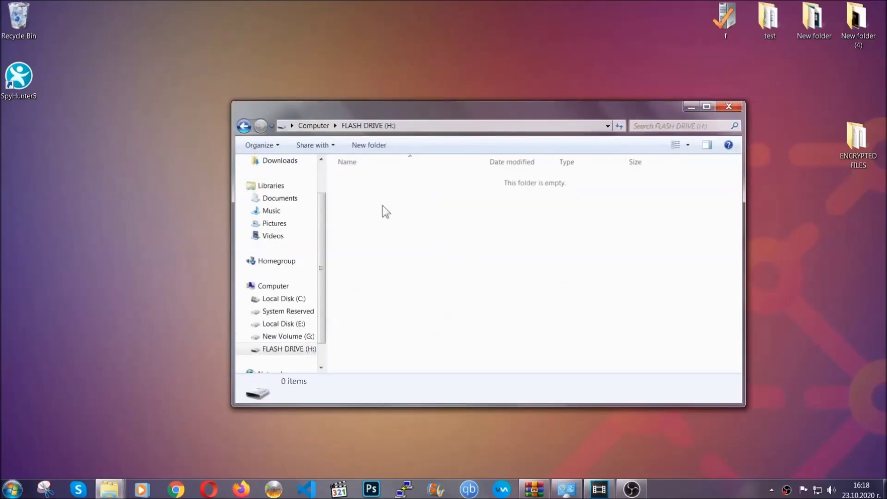
right_click(383, 206)
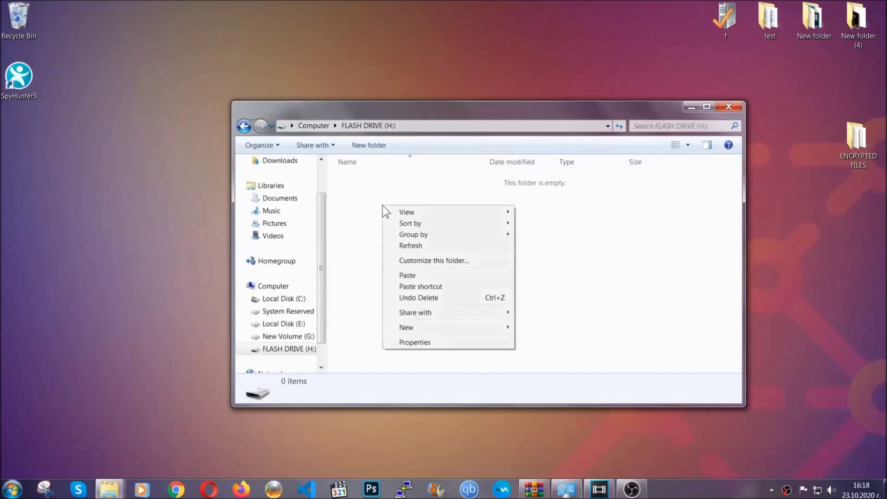
click(404, 276)
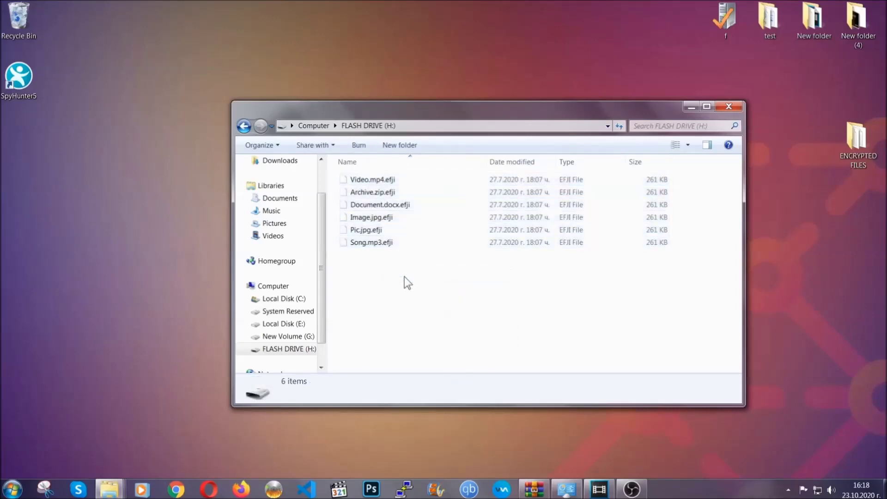
click(729, 107)
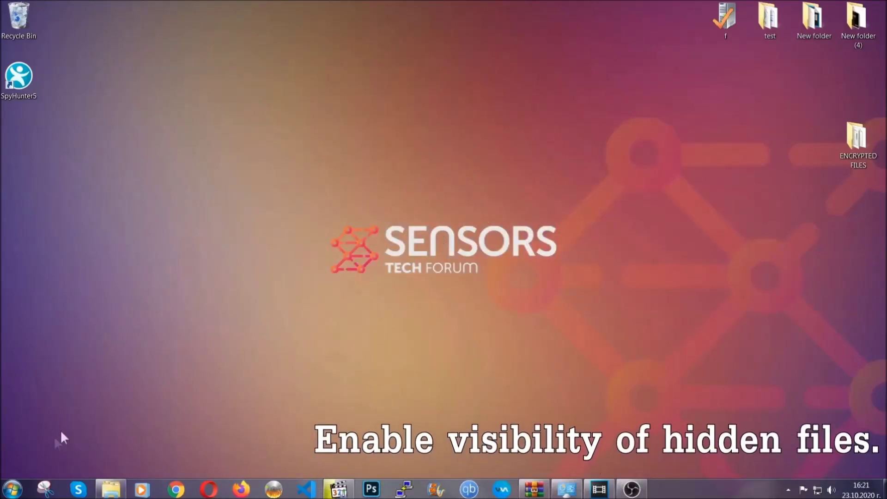
Step: Find the hidden files setting from Start and set hidden files, folders and drives to show
click(13, 489)
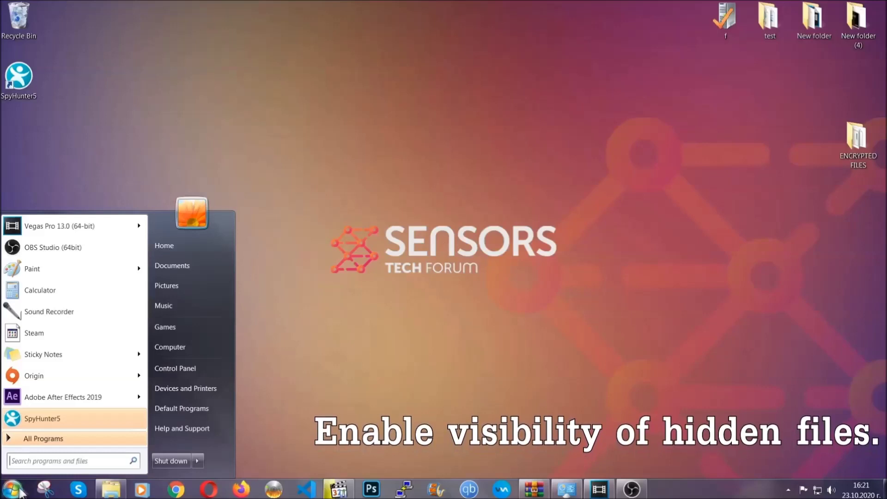
click(38, 450)
text(s)
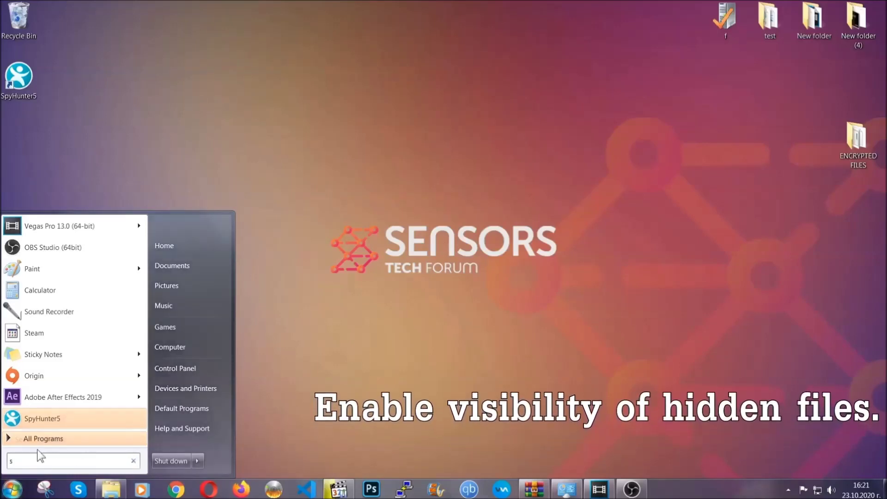
text(howh)
key(BackSpace)
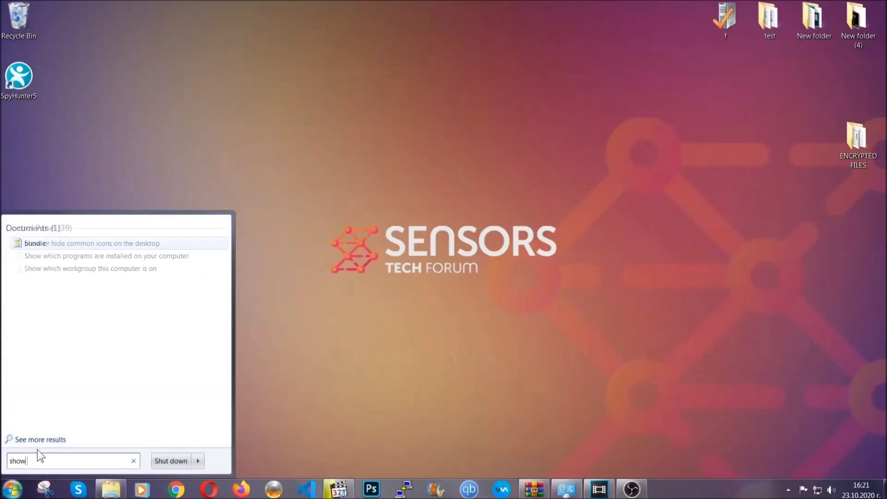
text( hidden files)
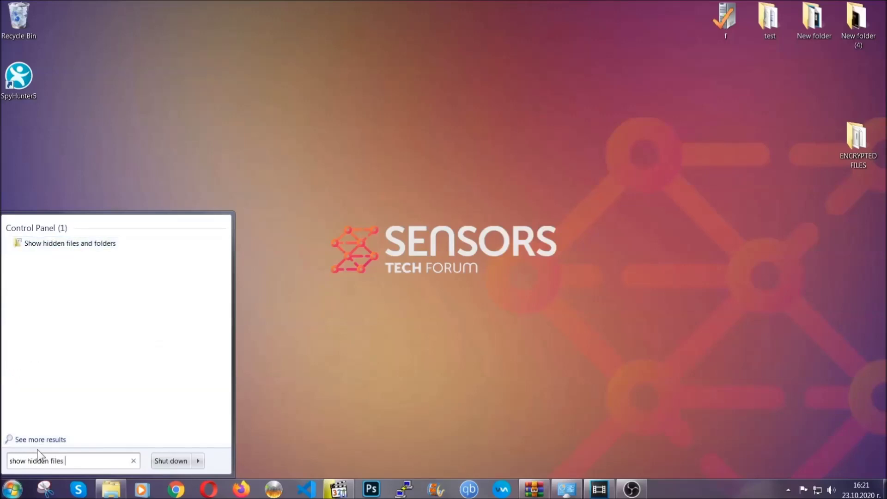
text( and folders)
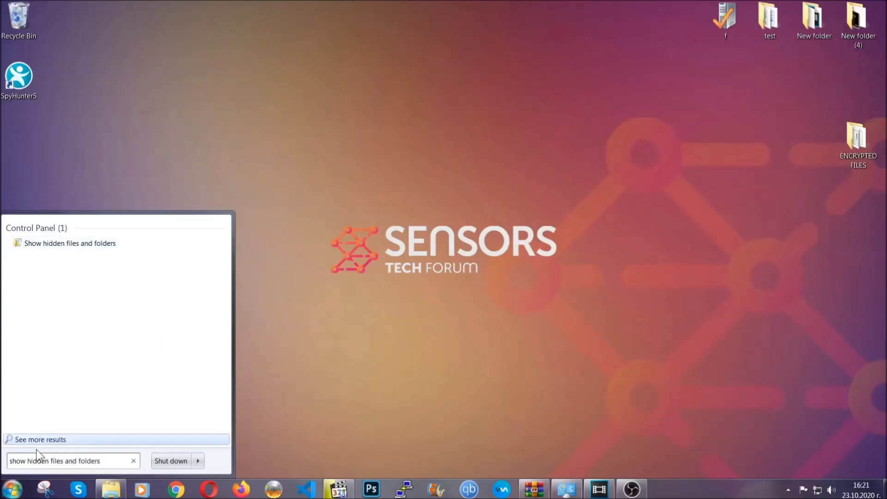
click(104, 245)
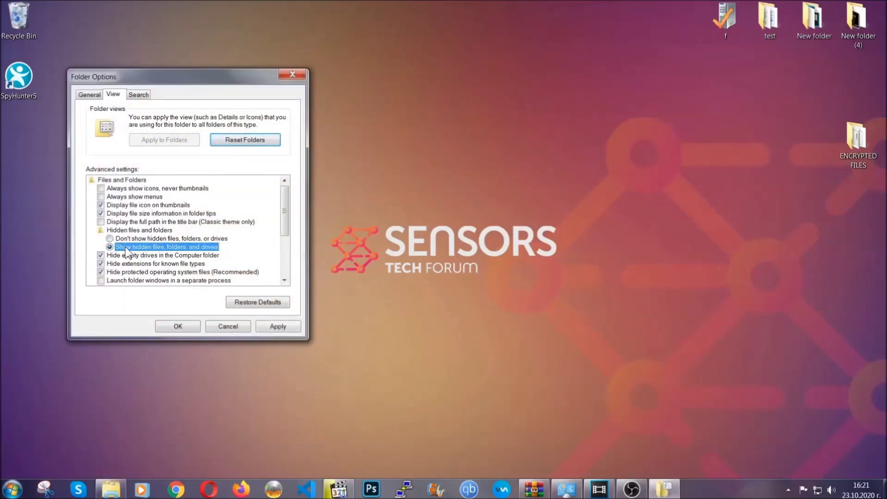
click(275, 327)
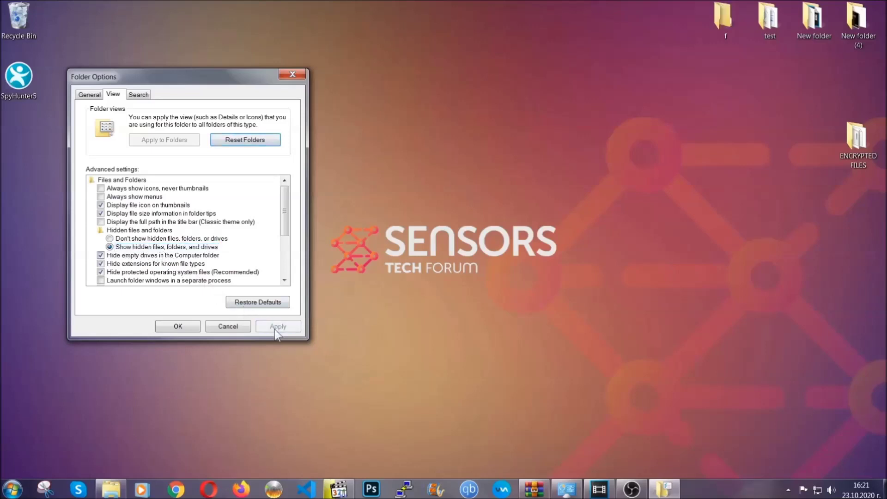
click(173, 326)
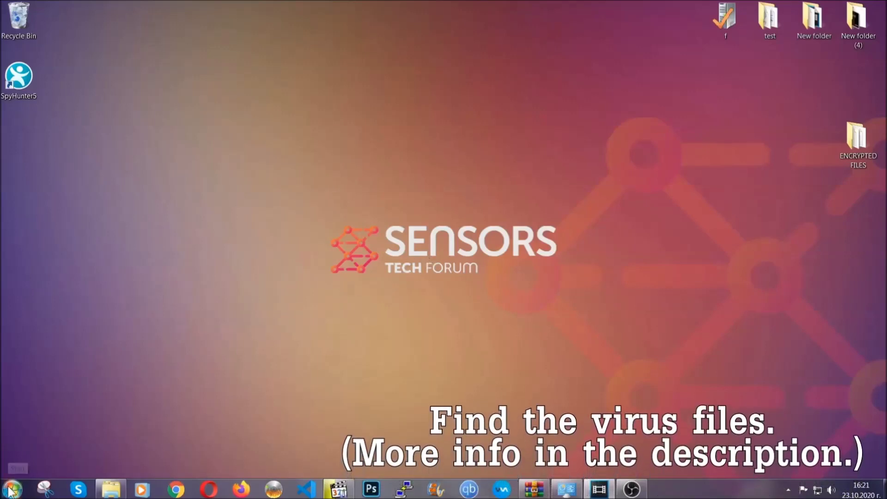
Step: Search Computer for 'fileextension:exe Example Virus Name'
key(super)
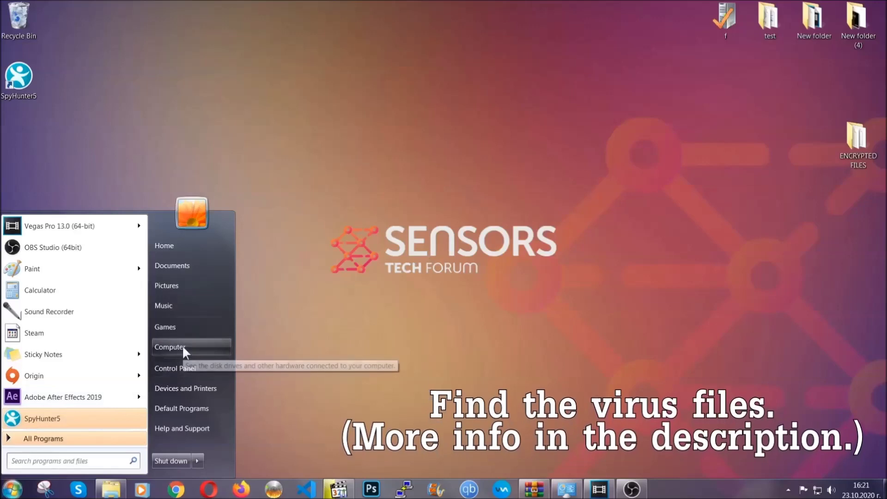
click(183, 345)
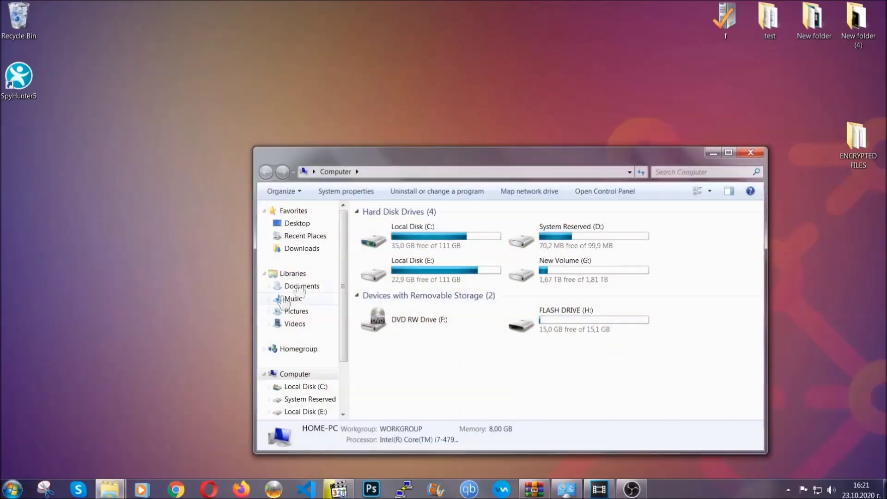
drag(482, 163, 425, 124)
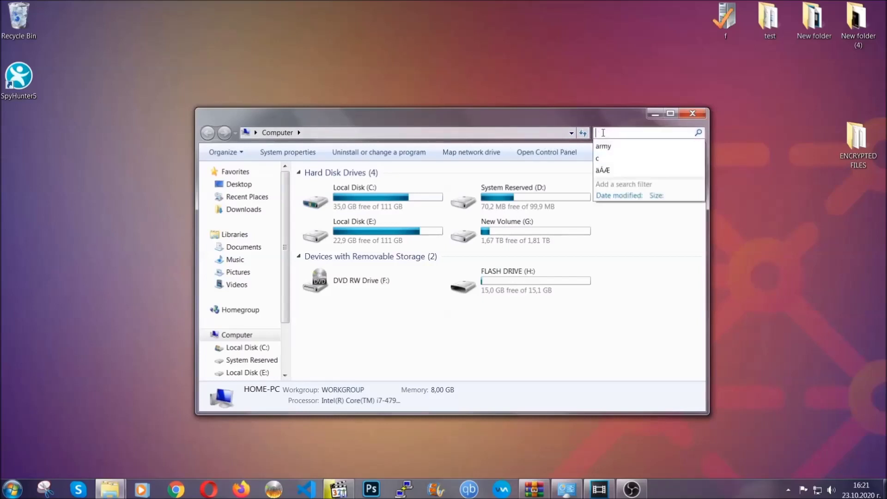
text(file)
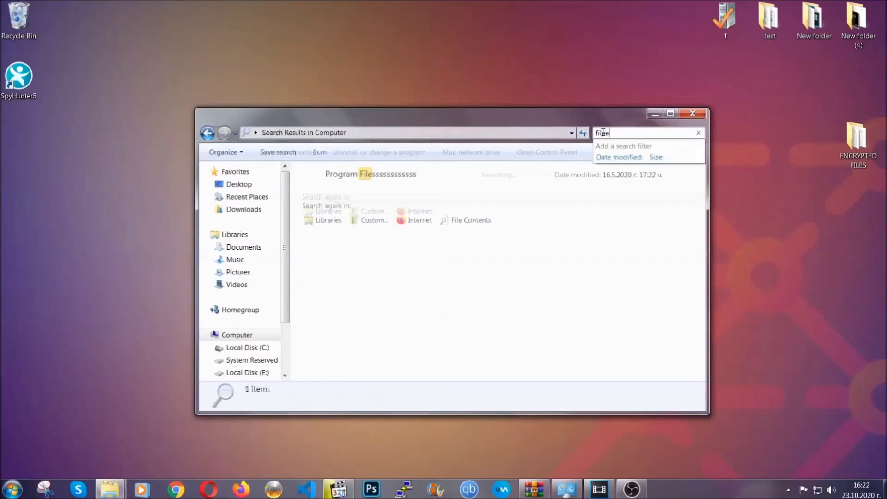
text(extension:exe E)
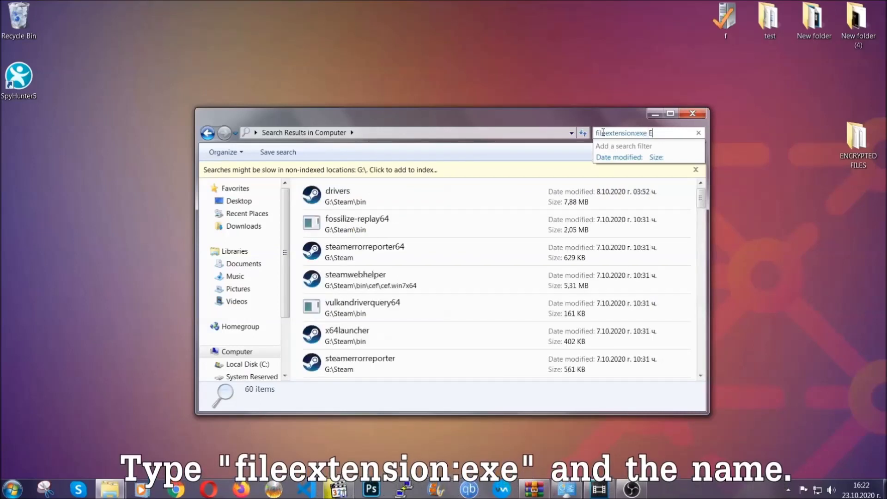
text(xampl)
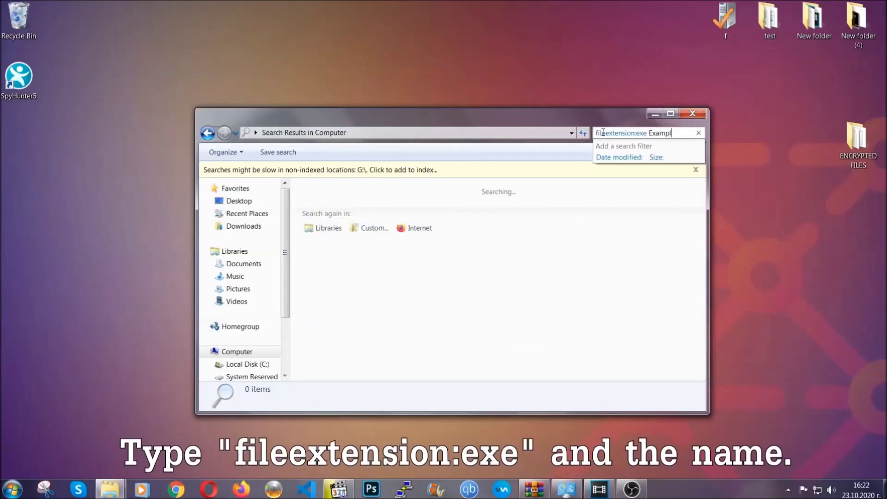
text(e Virus Name)
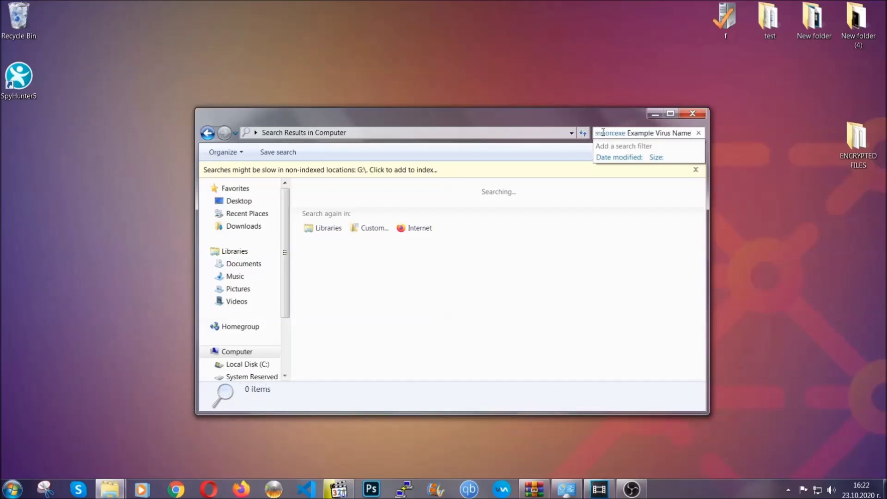
key(Return)
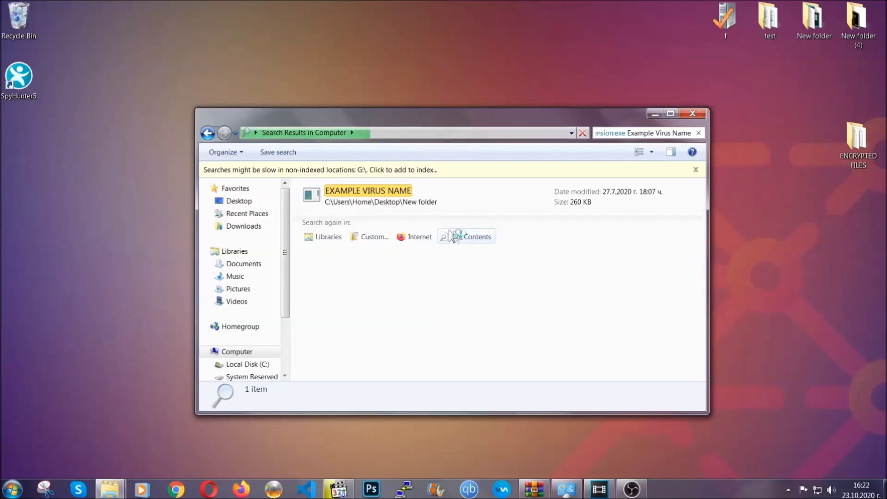
Step: Delete the EXAMPLE VIRUS NAME result to the Recycle Bin and close the results window
click(388, 188)
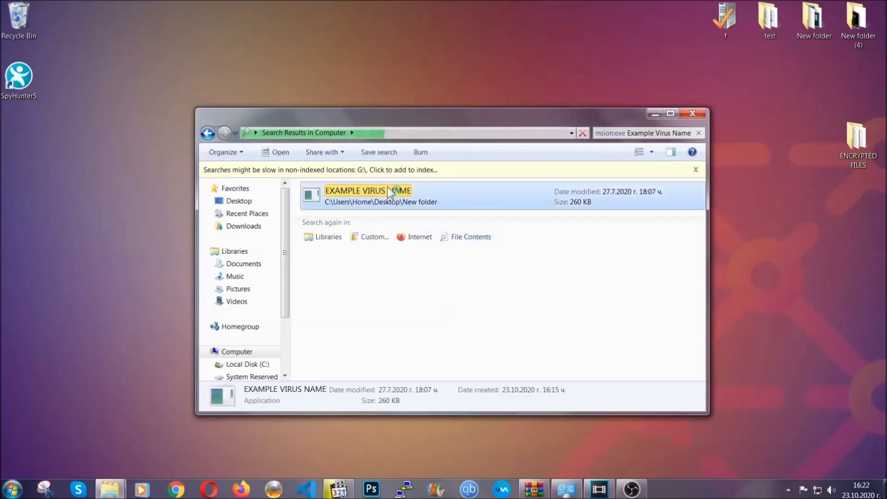
right_click(388, 188)
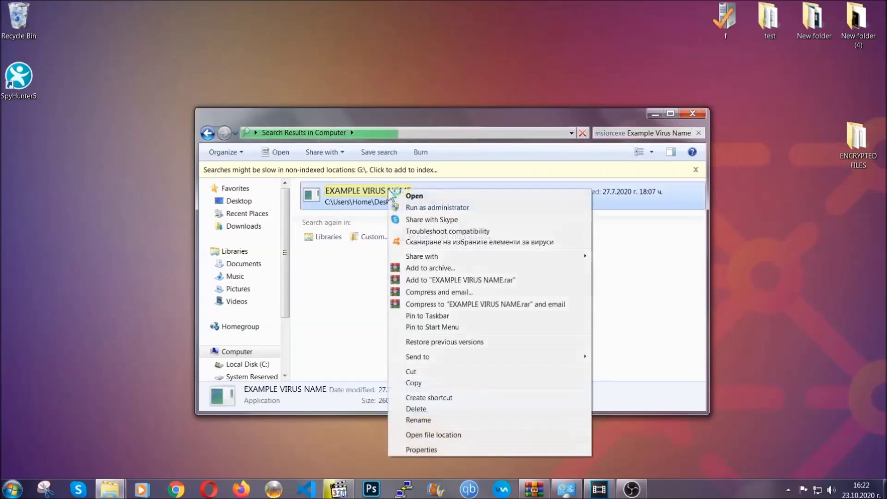
click(427, 409)
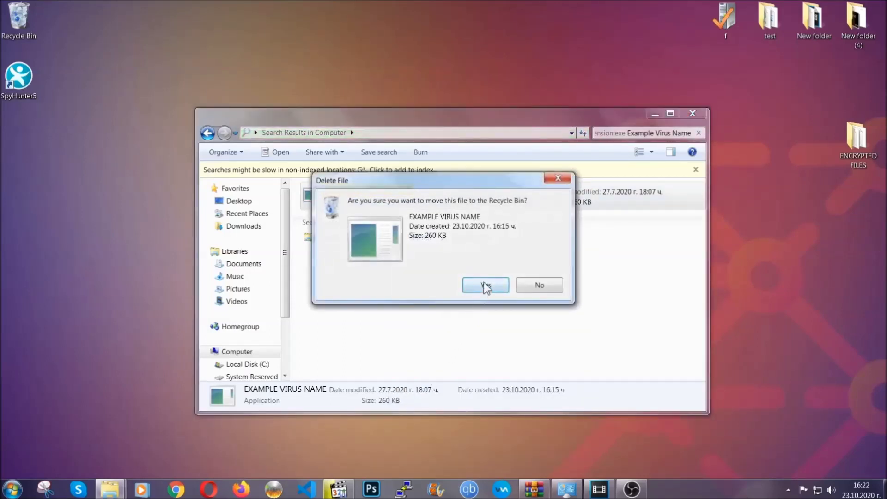
click(485, 287)
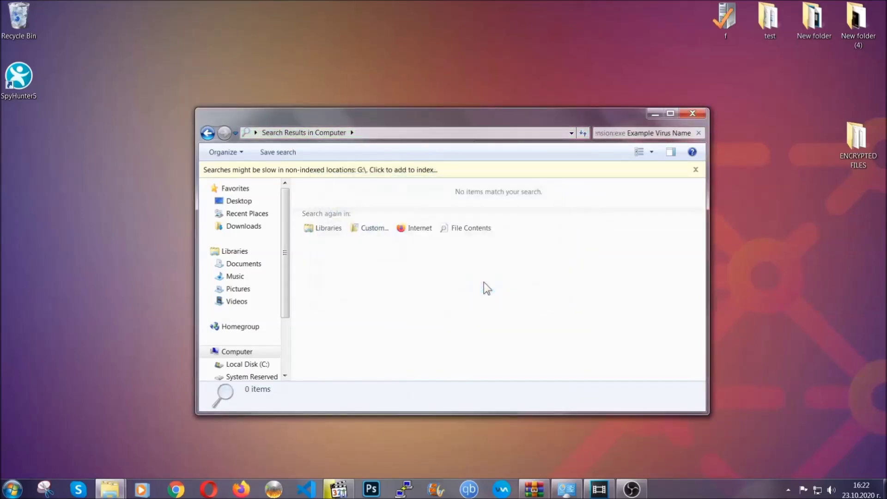
click(693, 113)
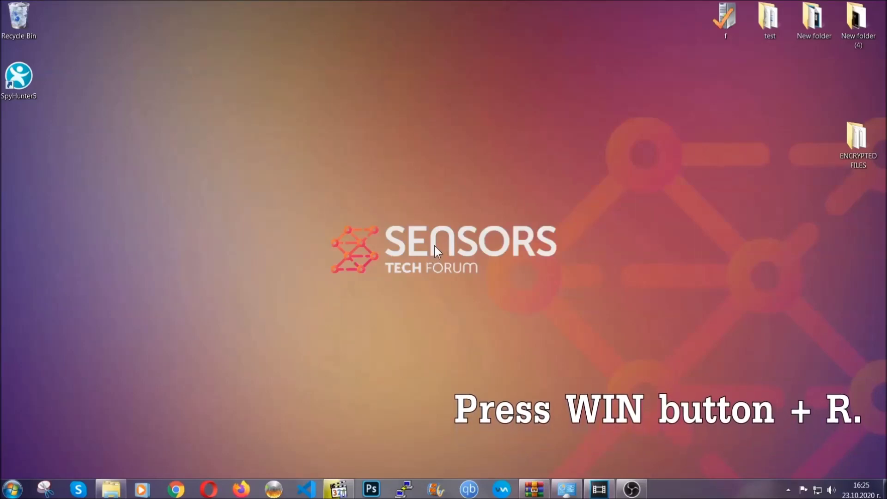
Step: Run REGEDIT from the Win+R dialog to launch Registry Editor
key(super+r)
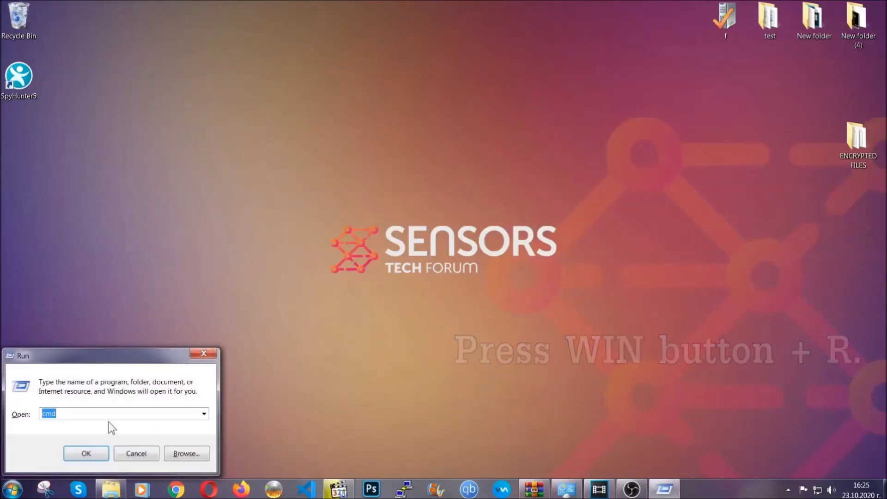
click(84, 419)
key(BackSpace)
key(BackSpace)
key(BackSpace)
text(REGEDIT)
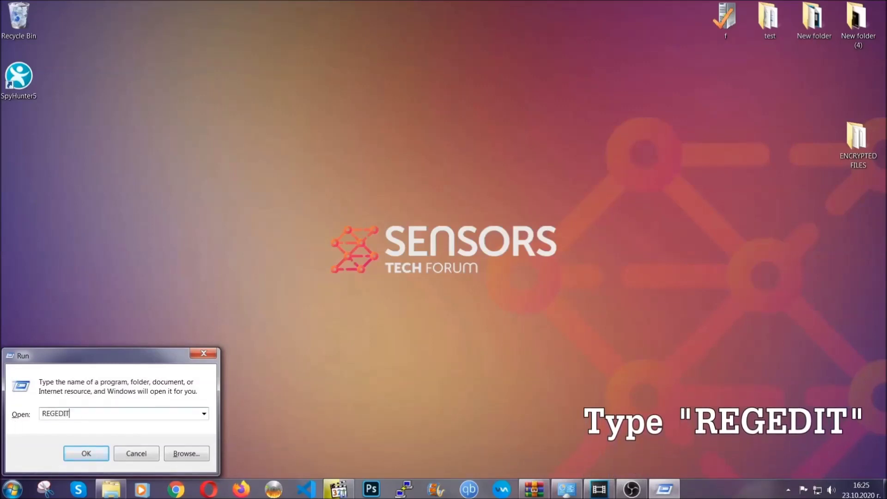
click(76, 450)
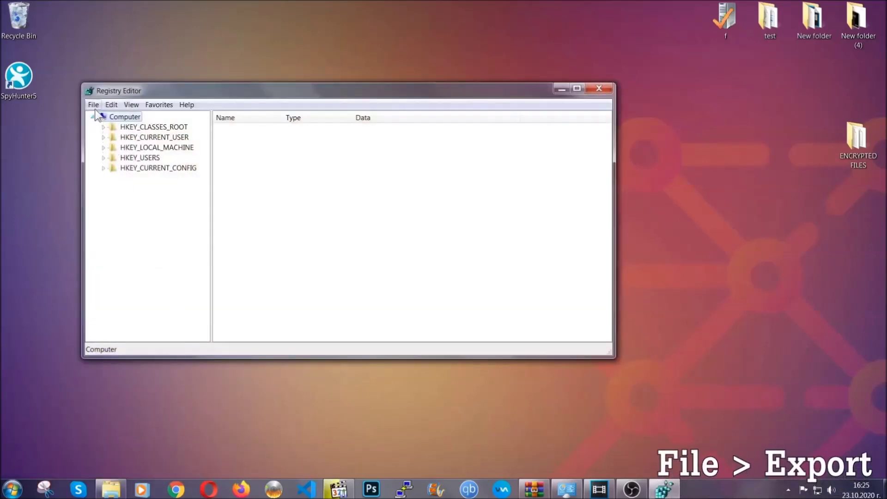
Step: Export the entire registry to the Desktop as BACKUP.reg
click(94, 106)
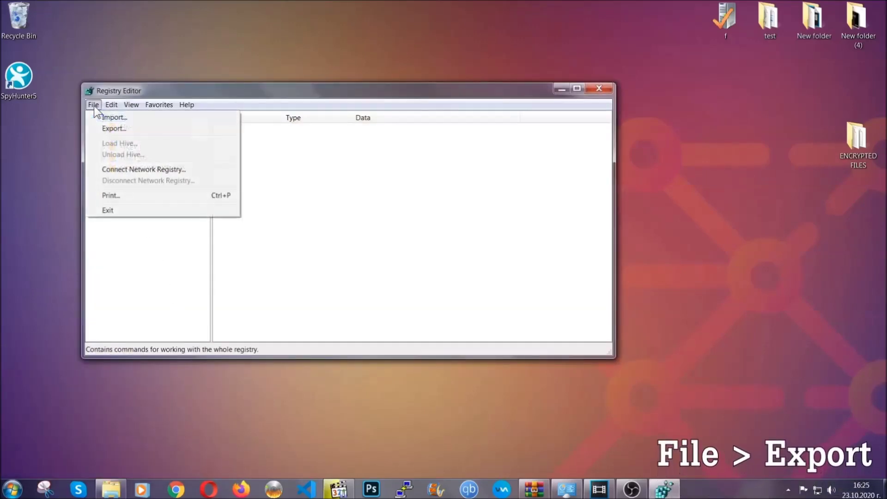
click(115, 128)
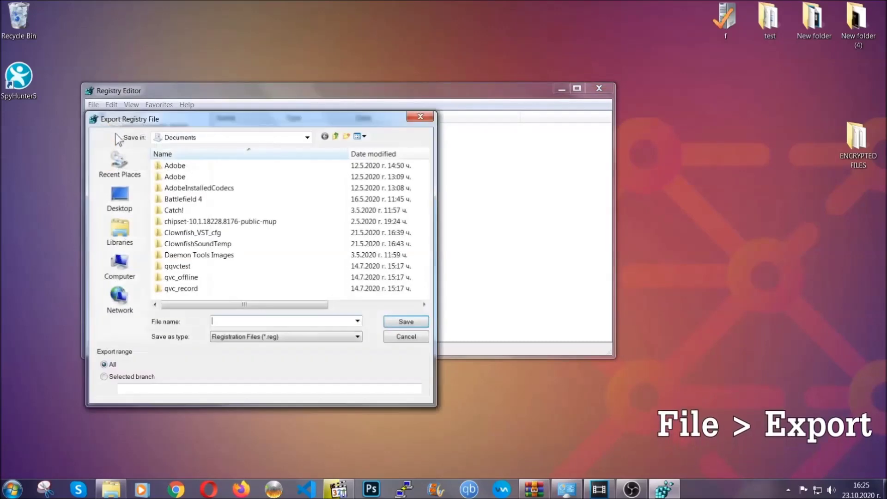
click(117, 197)
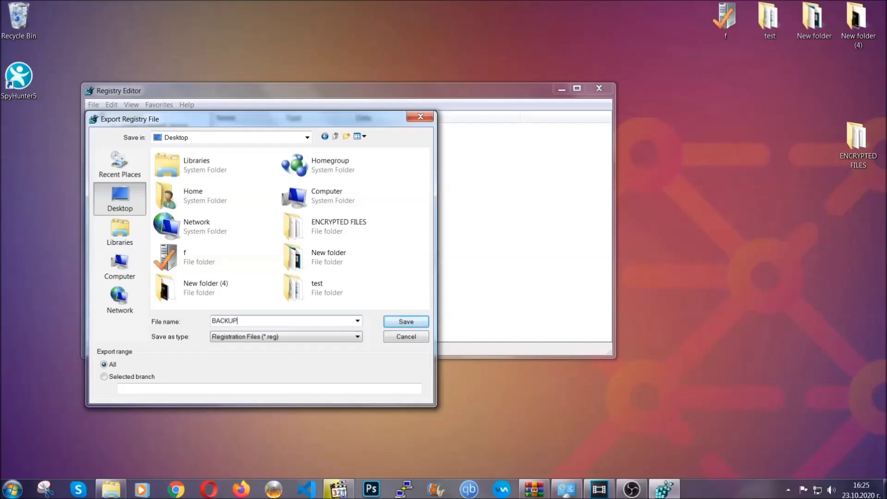
click(400, 323)
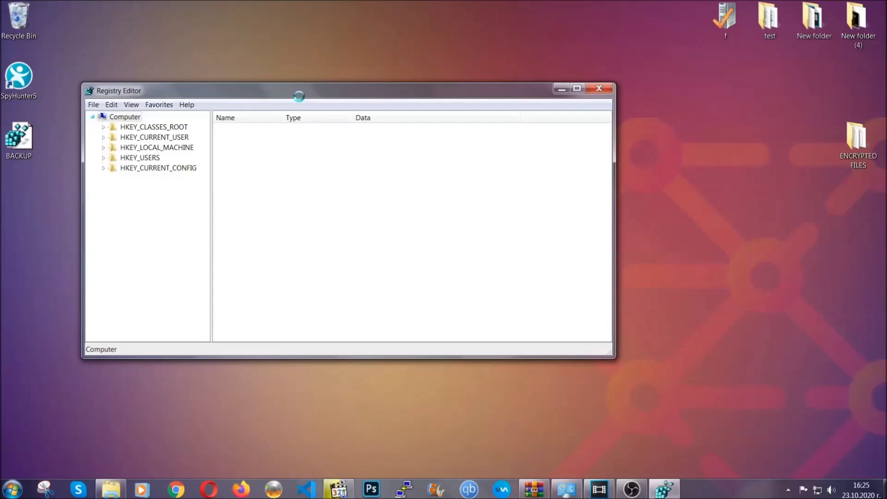
drag(299, 97, 386, 126)
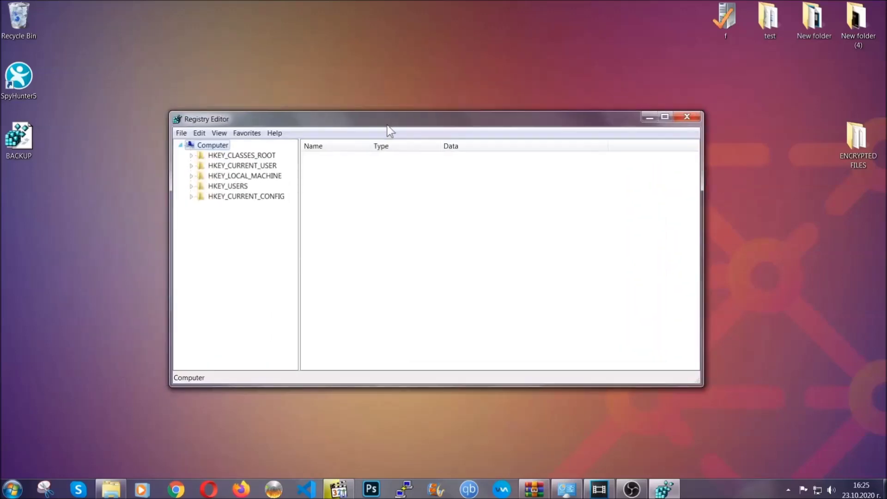
click(181, 133)
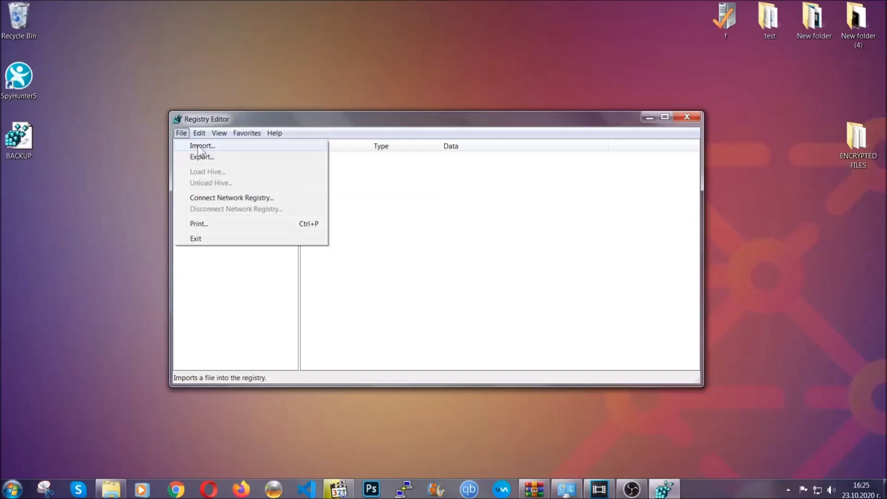
Step: Find the RunOnce key with Ctrl+F and select the current user's Run key to list its values
click(182, 134)
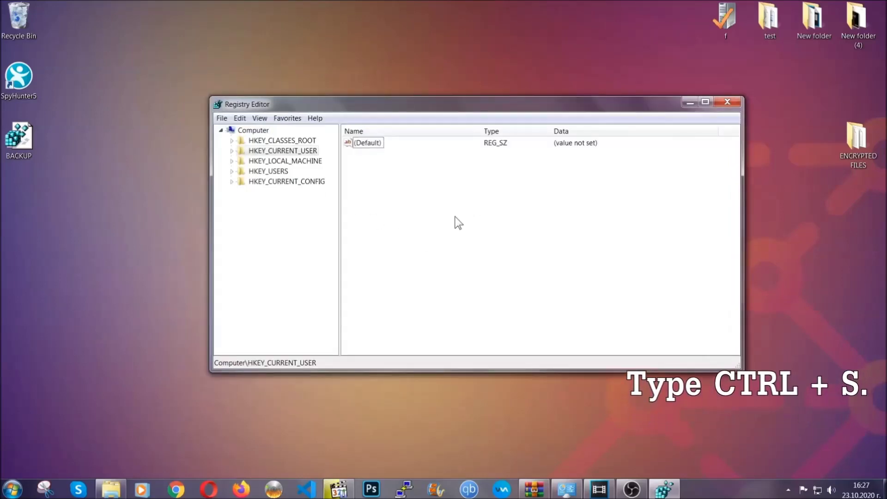
key(ctrl+f)
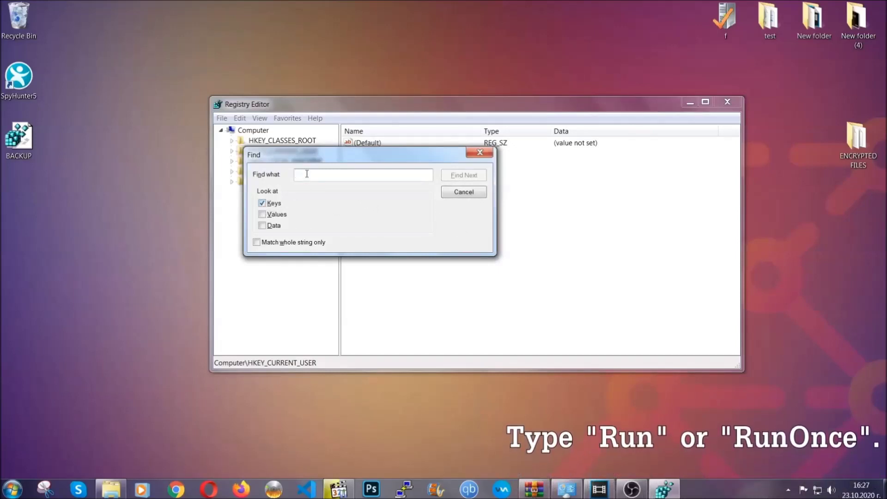
text(RunO)
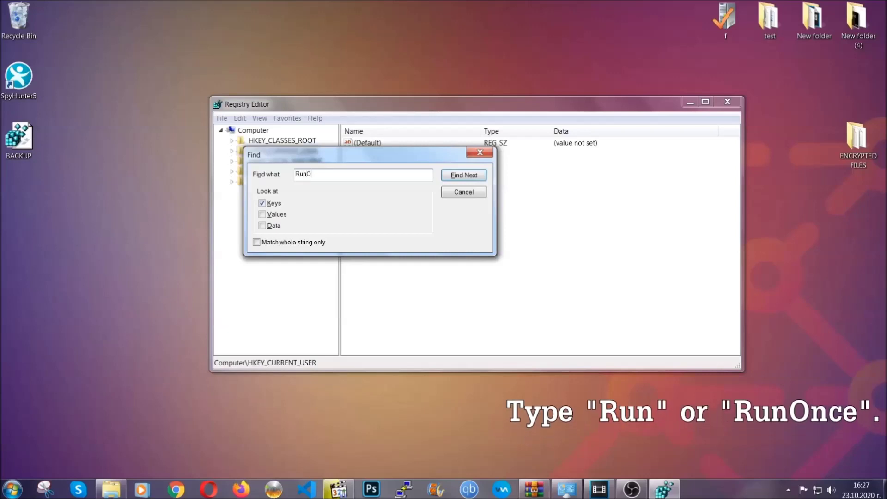
text(nce)
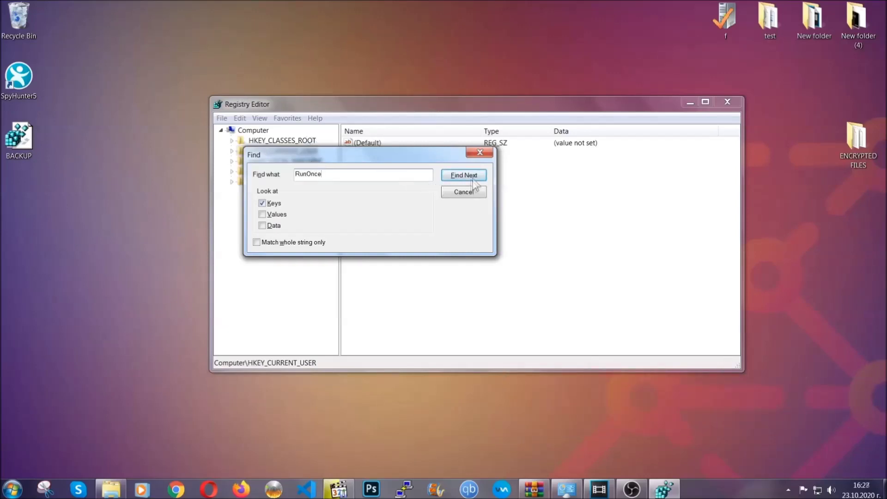
click(463, 176)
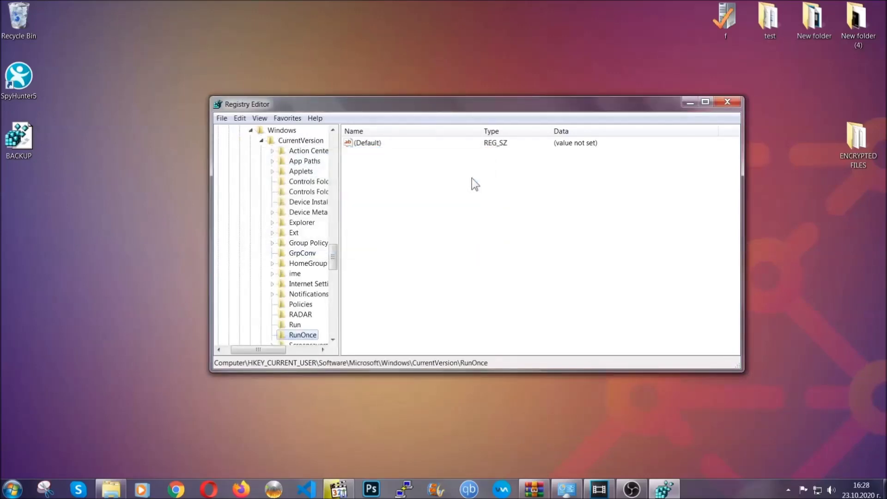
scroll(338, 258, down, 2)
scroll(334, 264, down, 1)
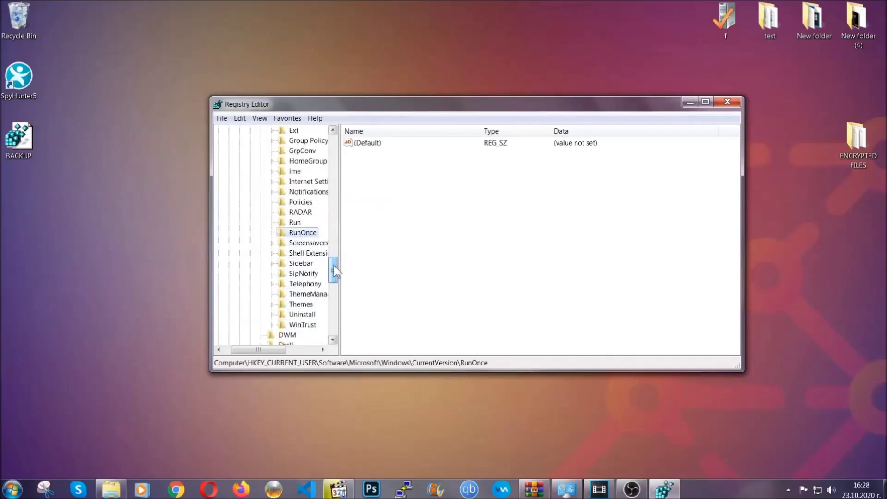
click(295, 223)
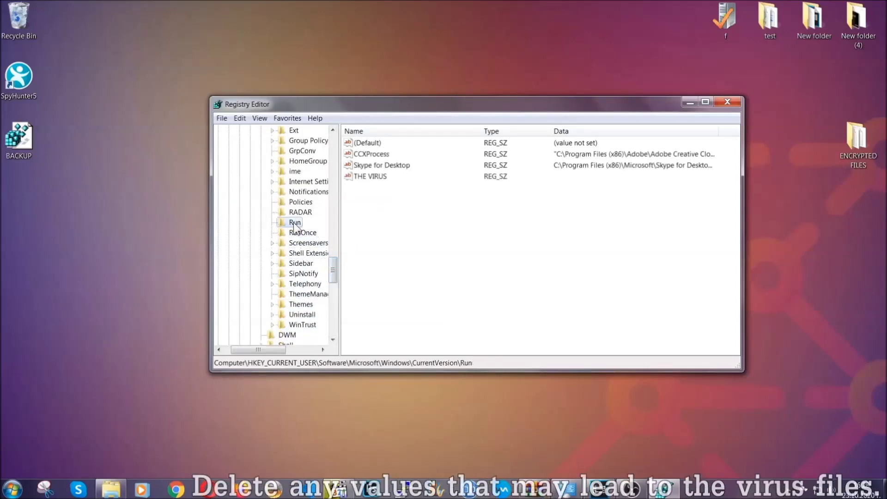
Step: Delete THE VIRUS value from the Run key and confirm the permanent deletion
click(364, 177)
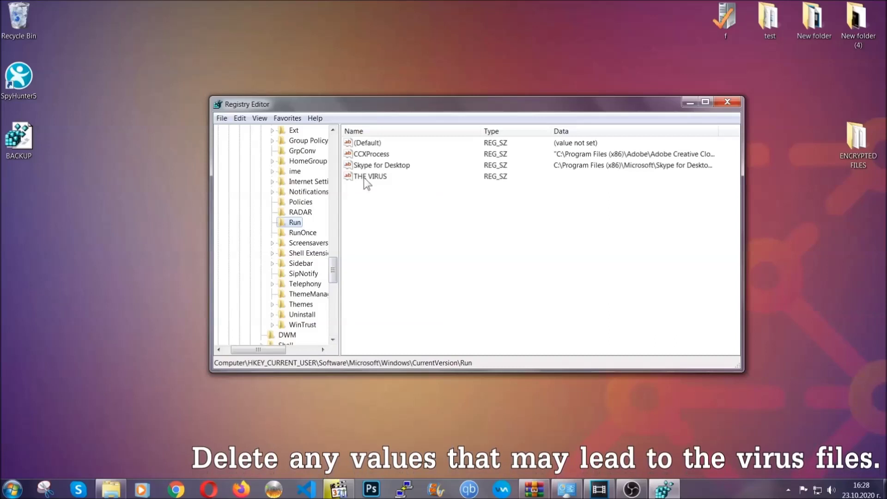
right_click(364, 178)
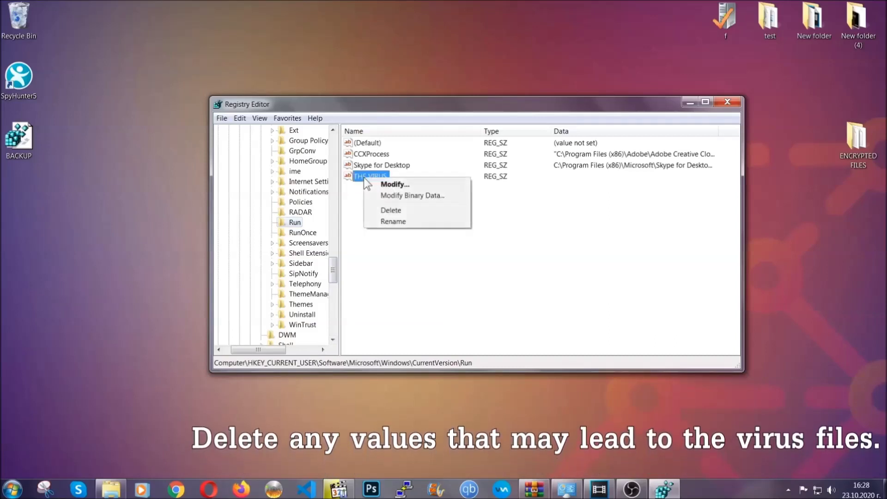
click(388, 210)
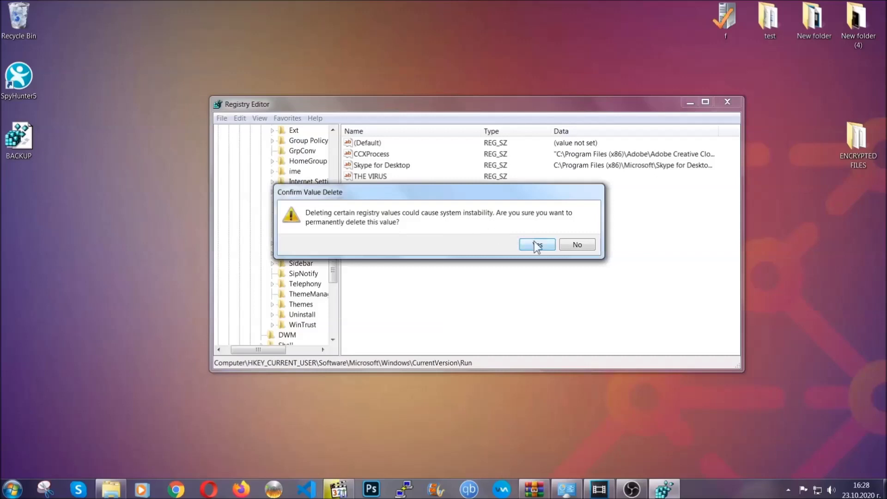
click(537, 245)
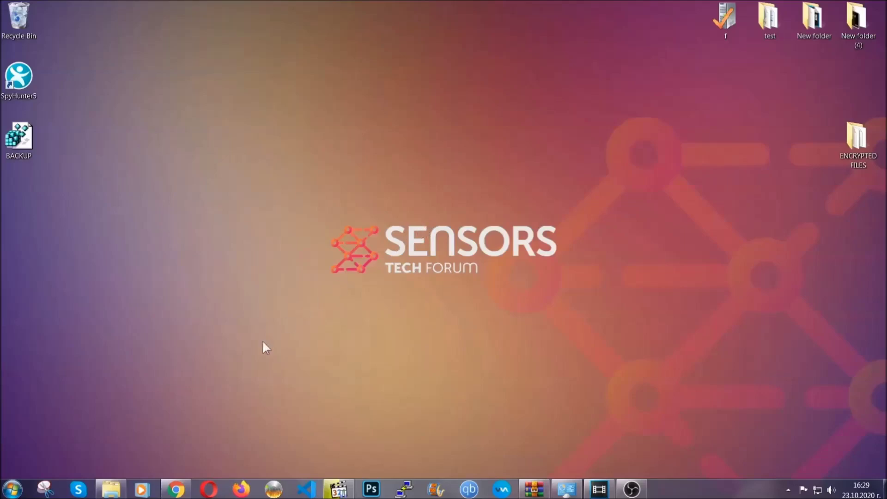
Step: Switch to the Sensors Tech Forum recovery article in Chrome and expand Method 2 Windows Backup
click(177, 490)
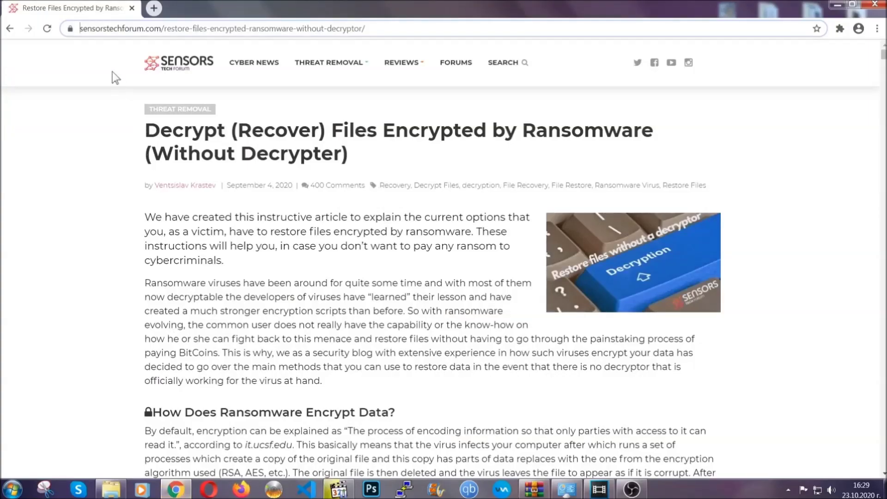
drag(80, 28, 399, 32)
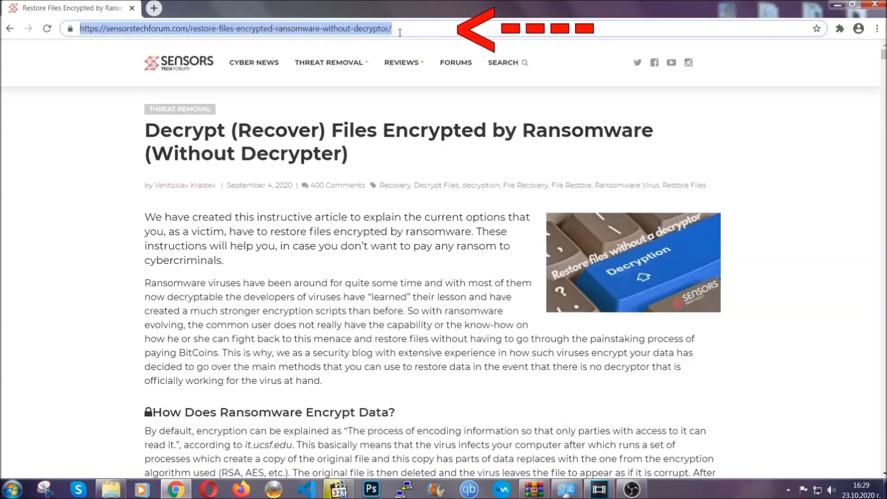
mouse_move(401, 62)
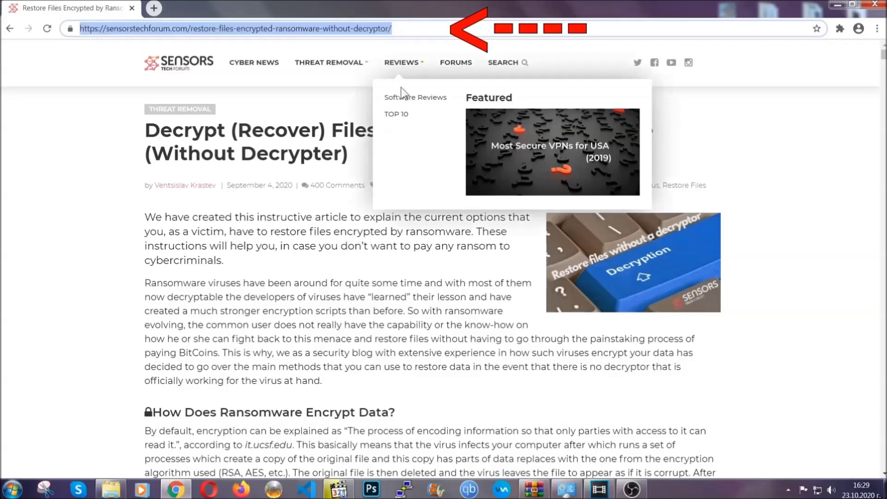
scroll(457, 252, down, 3)
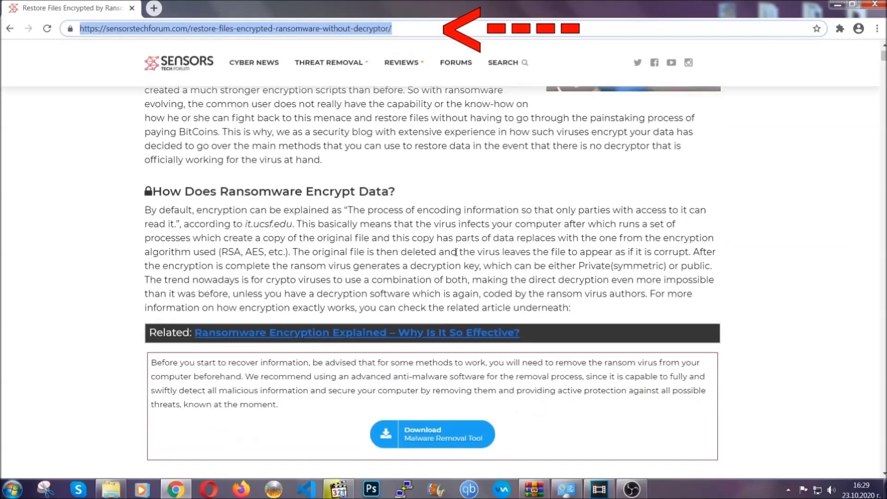
scroll(456, 252, down, 2)
scroll(456, 251, down, 1)
scroll(456, 253, down, 2)
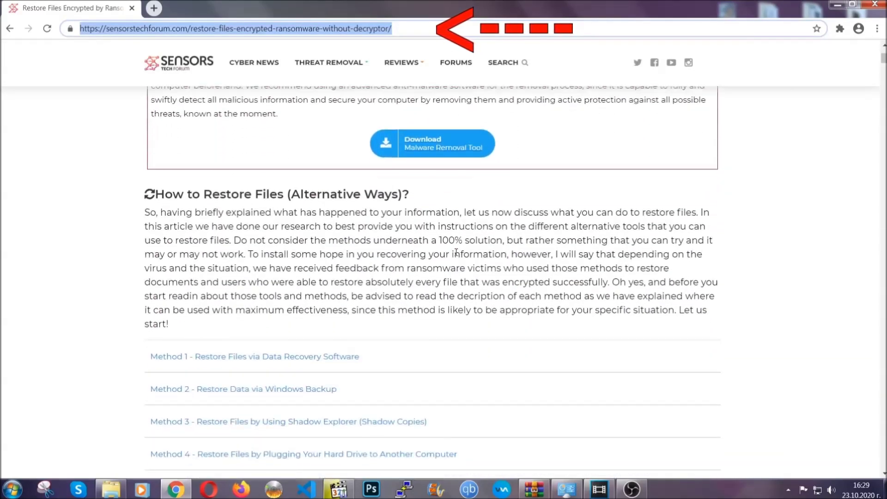
scroll(456, 253, down, 1)
scroll(457, 256, down, 1)
scroll(426, 258, down, 1)
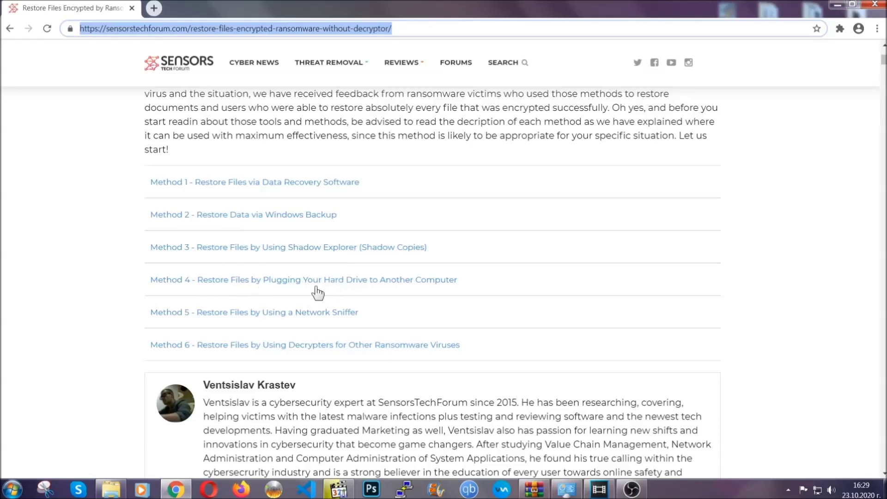
click(277, 214)
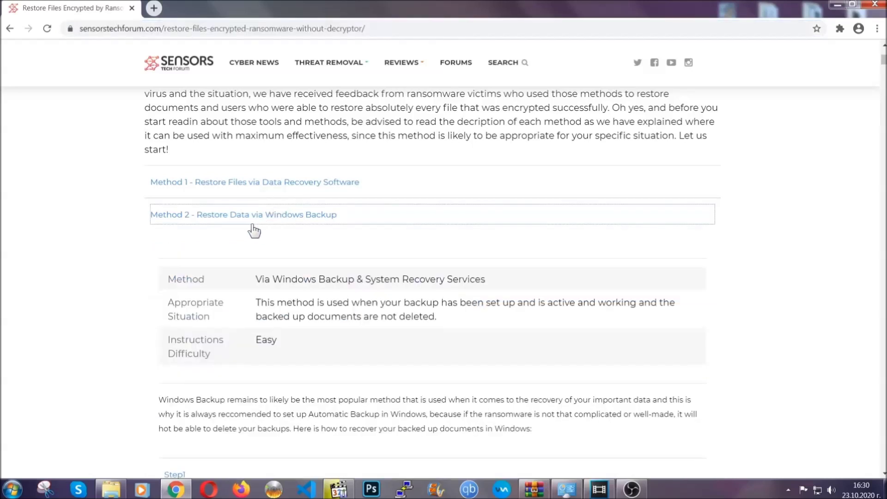
Step: Highlight the Method 2 (Windows Backup restore) summary text, then clear the selection
drag(256, 278, 311, 350)
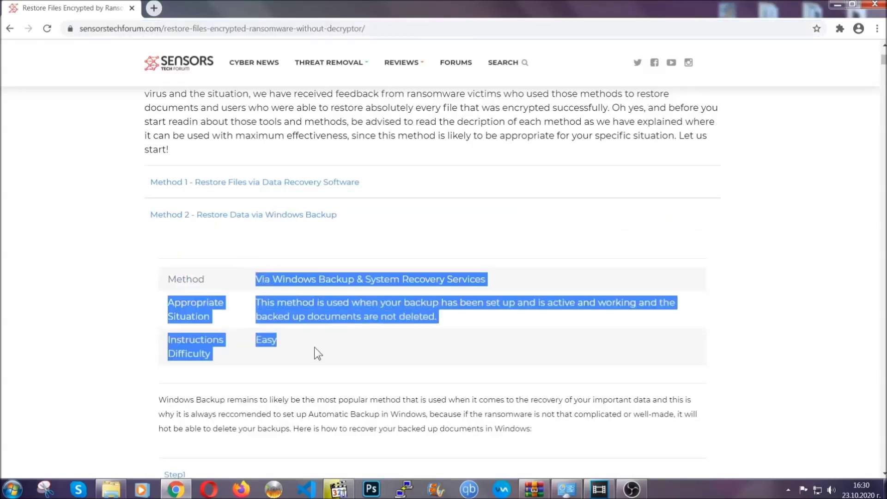
click(314, 347)
scroll(316, 345, down, 3)
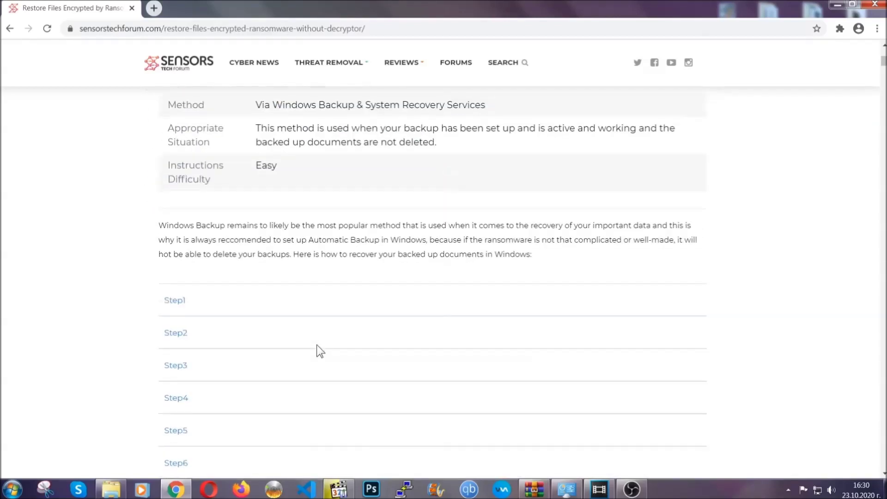
scroll(317, 345, down, 1)
Step: Expand Step1, Step2 and Step3 of the backup method, then minimize Chrome to the desktop
click(181, 243)
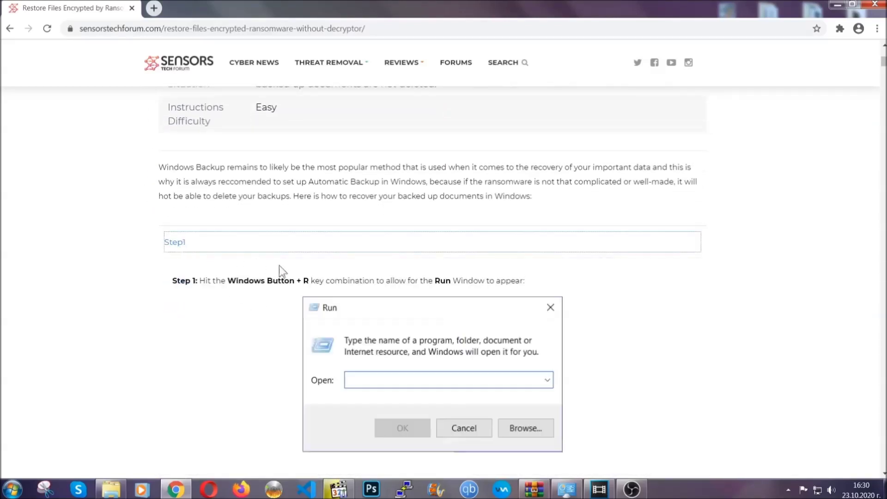
scroll(416, 287, down, 4)
click(208, 291)
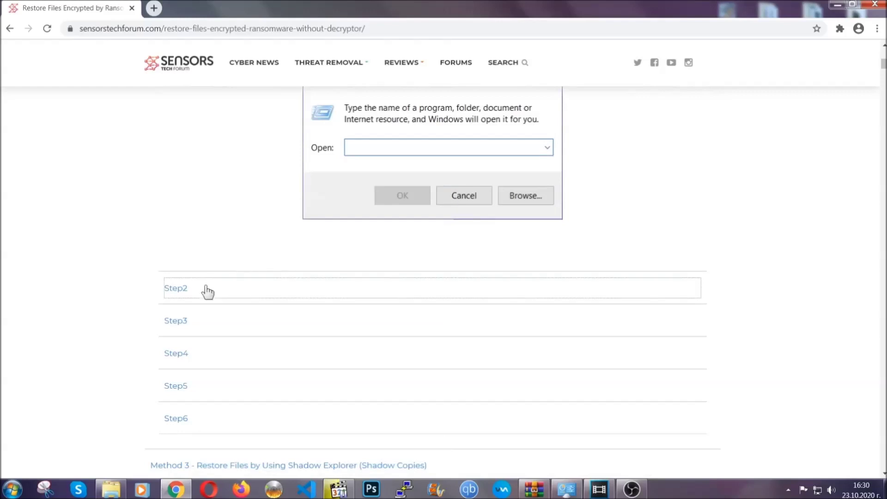
scroll(368, 294, down, 3)
scroll(398, 297, down, 1)
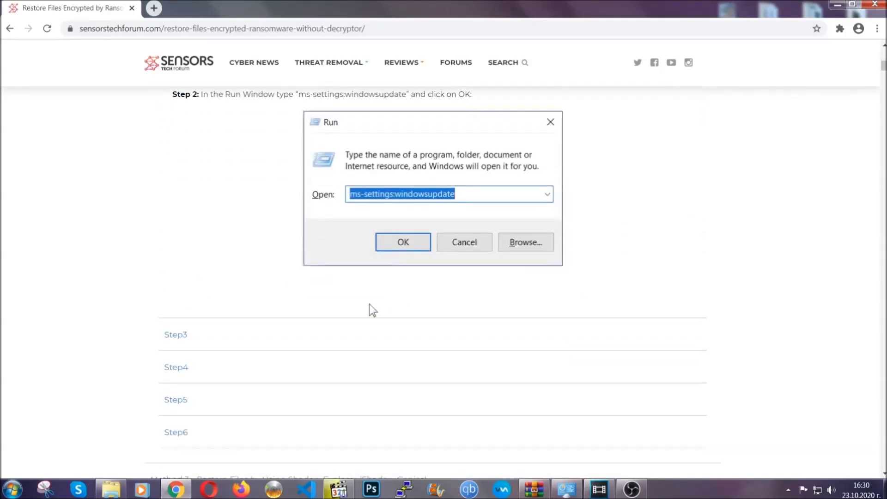
click(262, 338)
scroll(390, 317, down, 3)
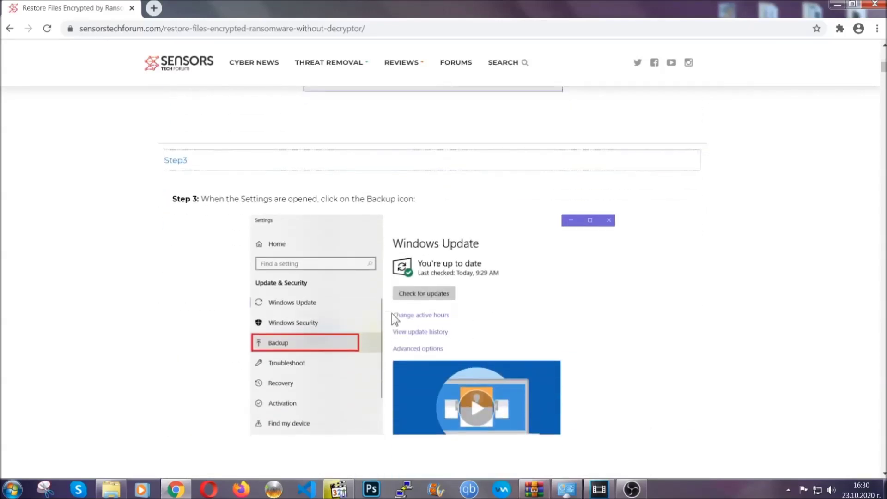
scroll(392, 315, down, 2)
scroll(390, 317, down, 2)
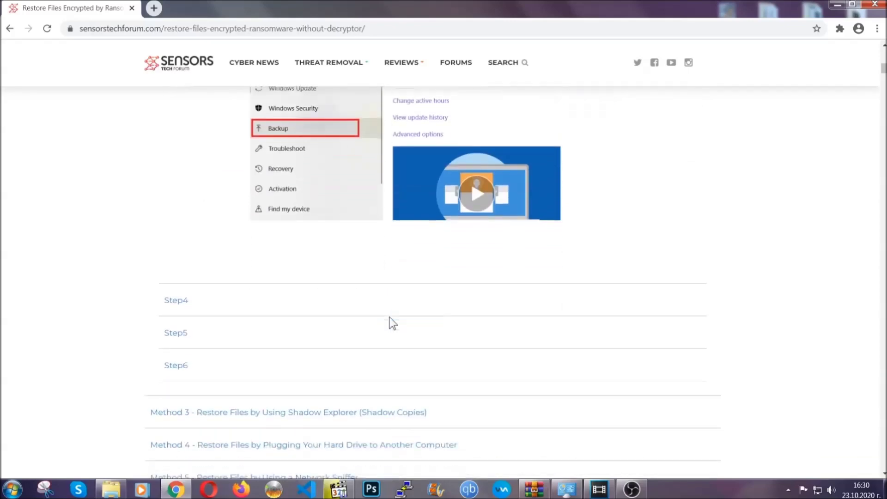
scroll(390, 317, down, 1)
scroll(389, 317, down, 2)
scroll(390, 317, down, 2)
scroll(389, 317, down, 1)
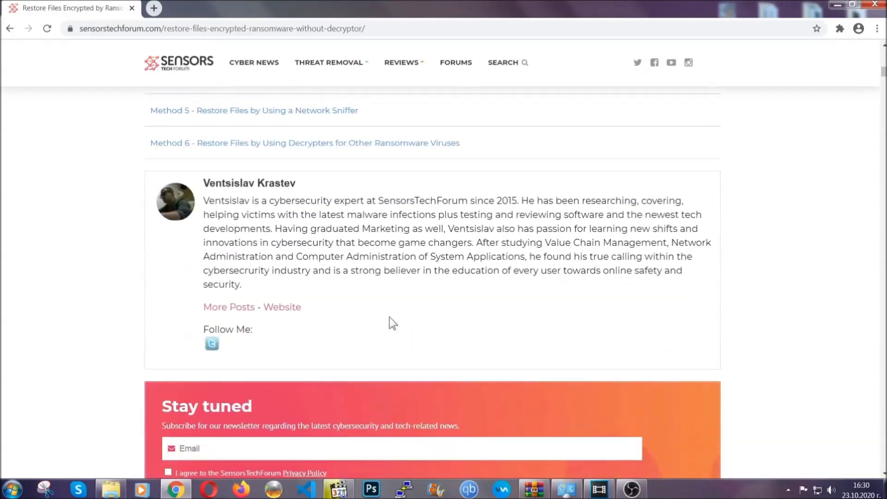
scroll(390, 317, up, 3)
scroll(390, 319, up, 3)
scroll(388, 325, up, 3)
scroll(387, 331, up, 3)
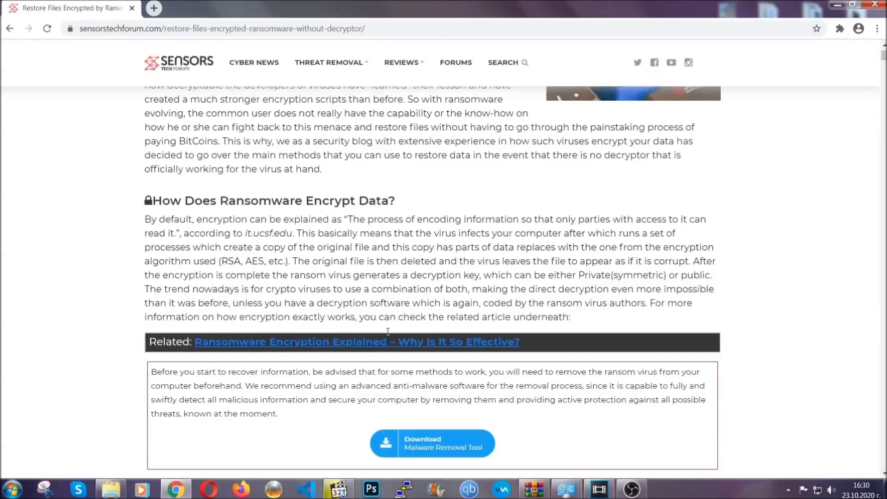
scroll(388, 331, up, 3)
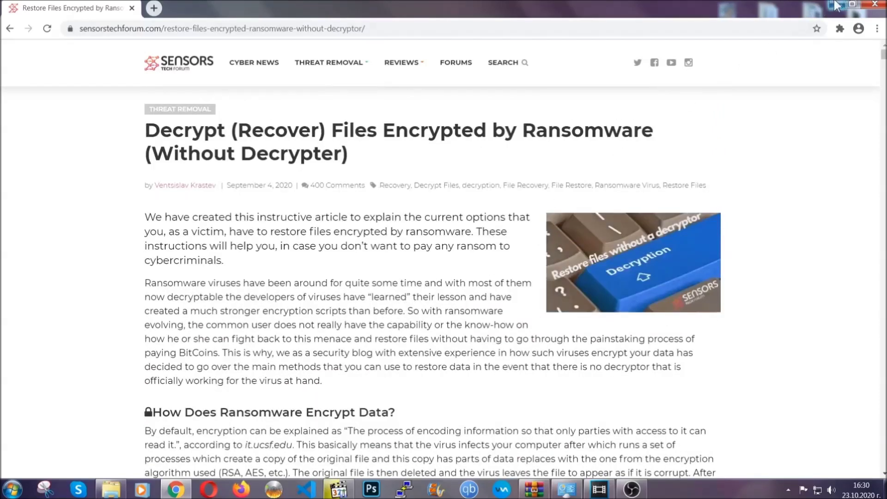
click(835, 6)
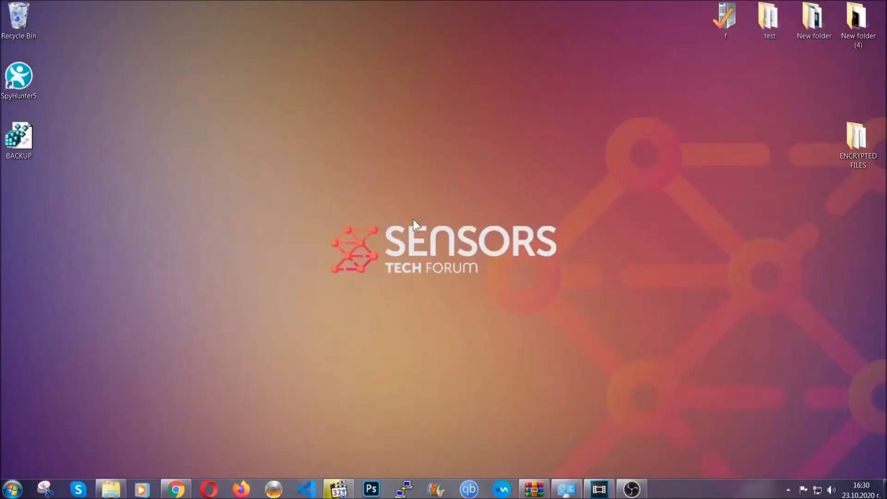